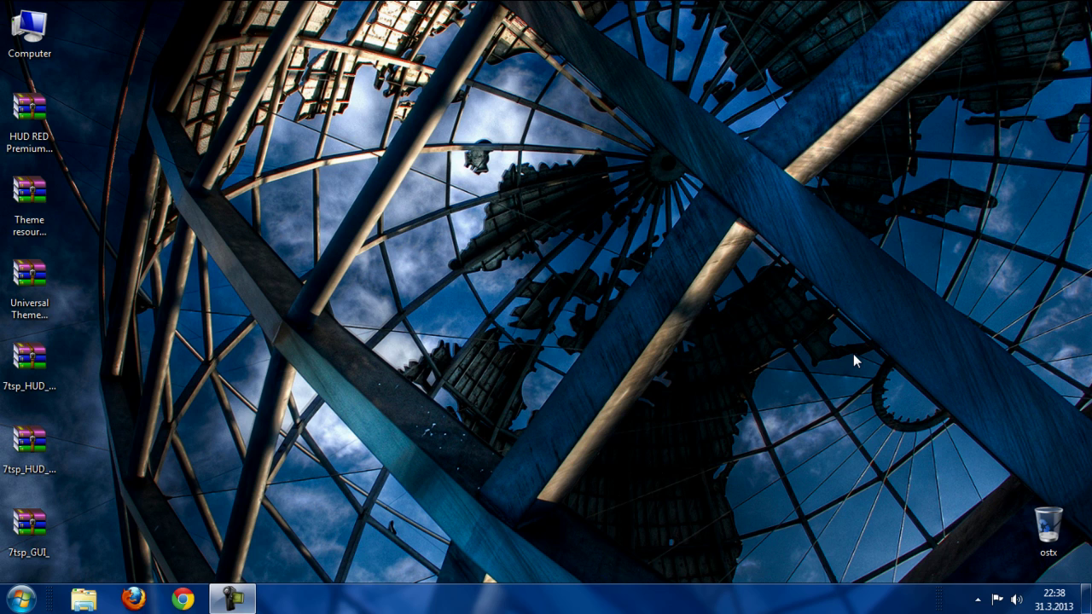
- Select the desktop archives in turn, ending on the Universal Theme Patcher archive
left_click(45, 141)
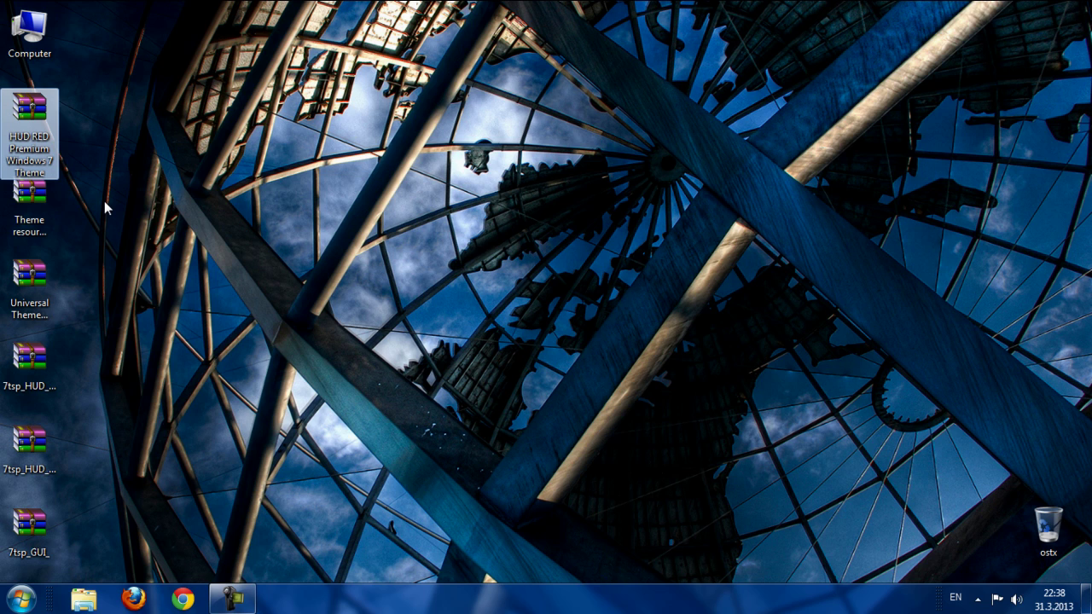
left_click(32, 209)
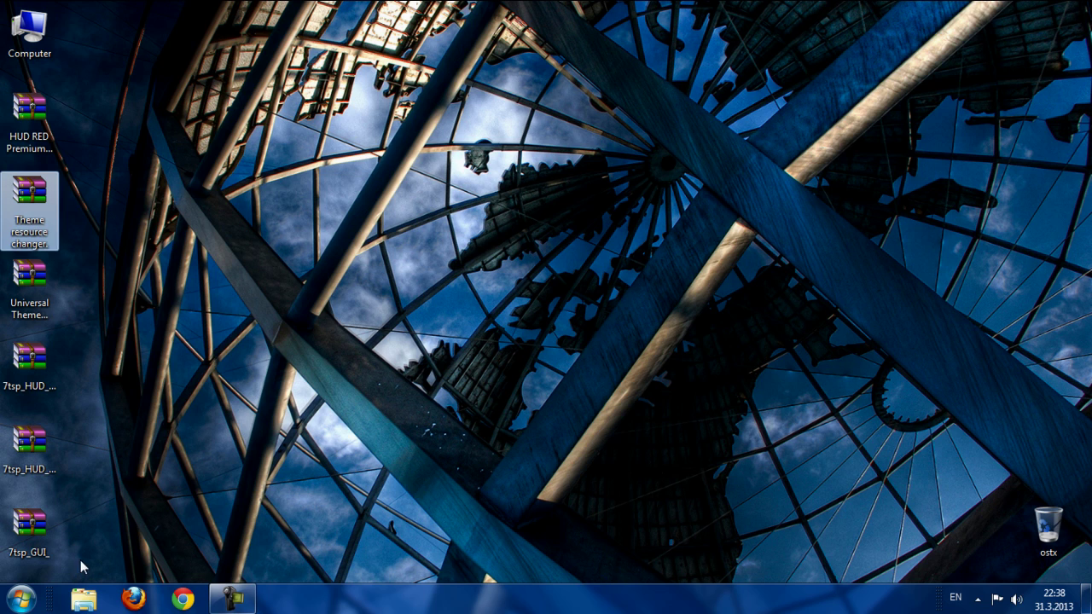
left_click(30, 529)
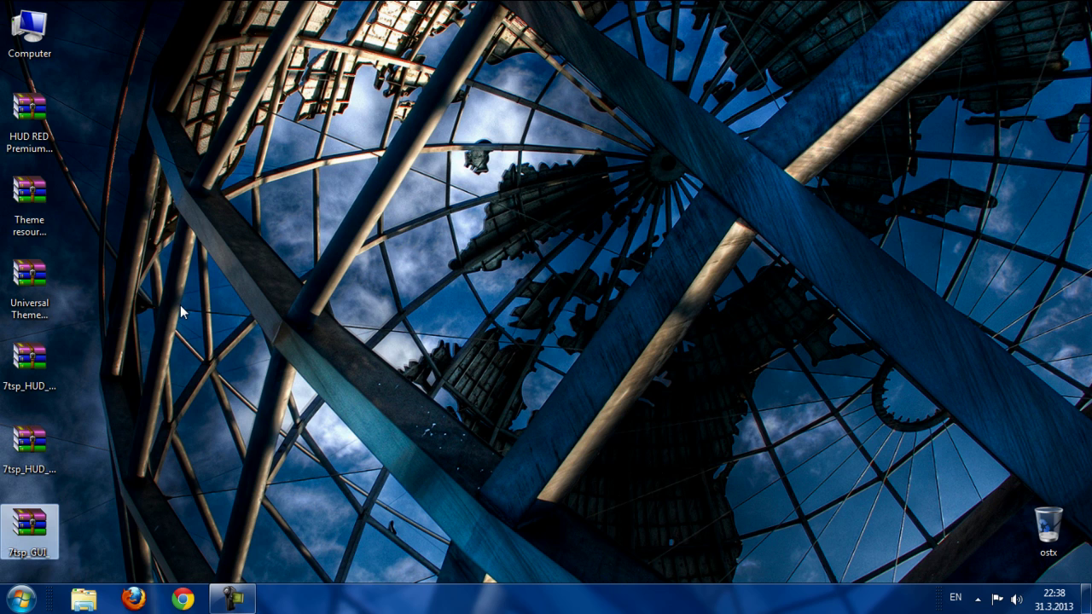
left_click(31, 204)
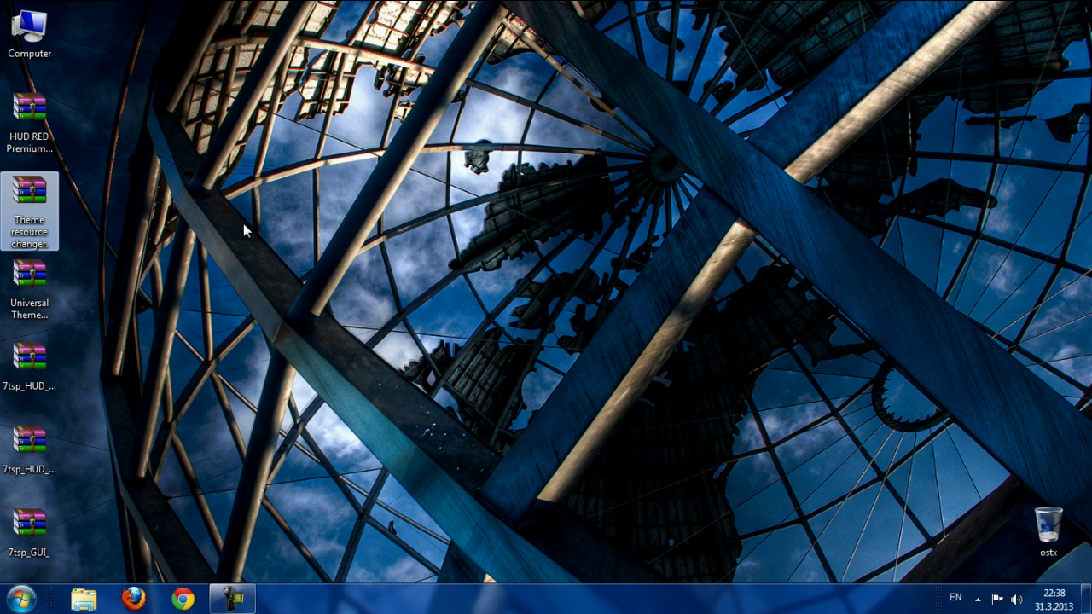
left_click(43, 303)
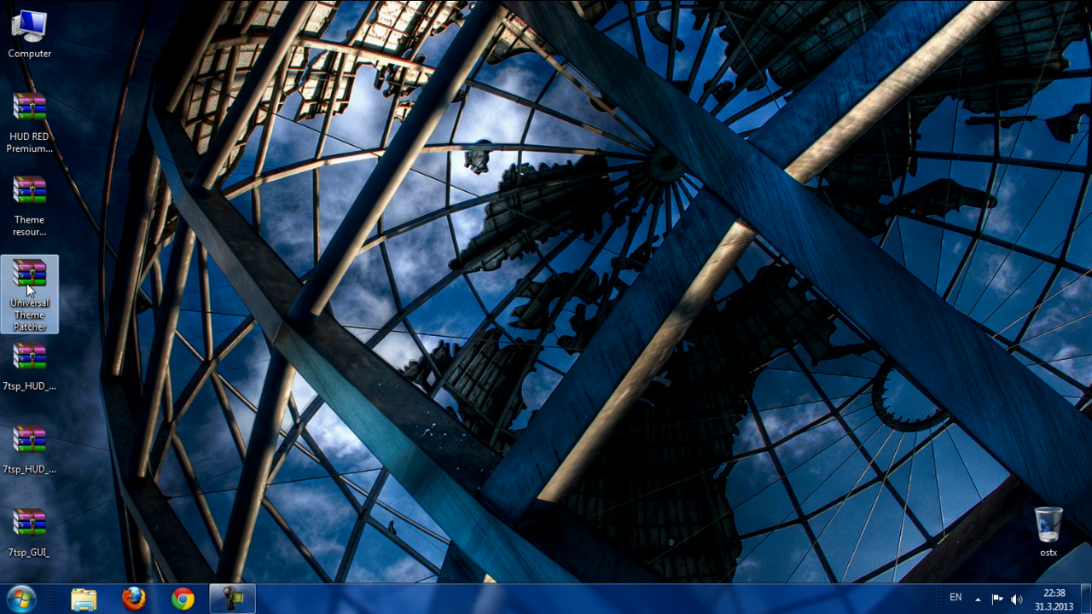
- Open the Universal Theme Patcher archive in WinRAR, dismiss the license nag, and select UniversalThemePatcher-x86.exe
double_click(29, 290)
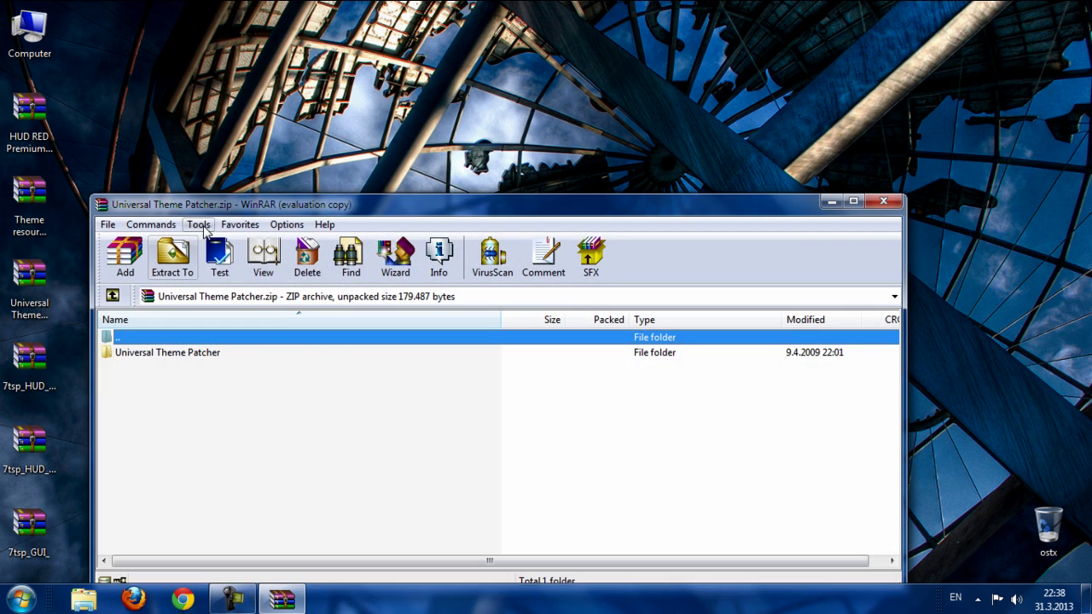
mouse_move(251, 194)
left_mouse_down()
mouse_move(298, 181)
mouse_move(283, 126)
left_mouse_up()
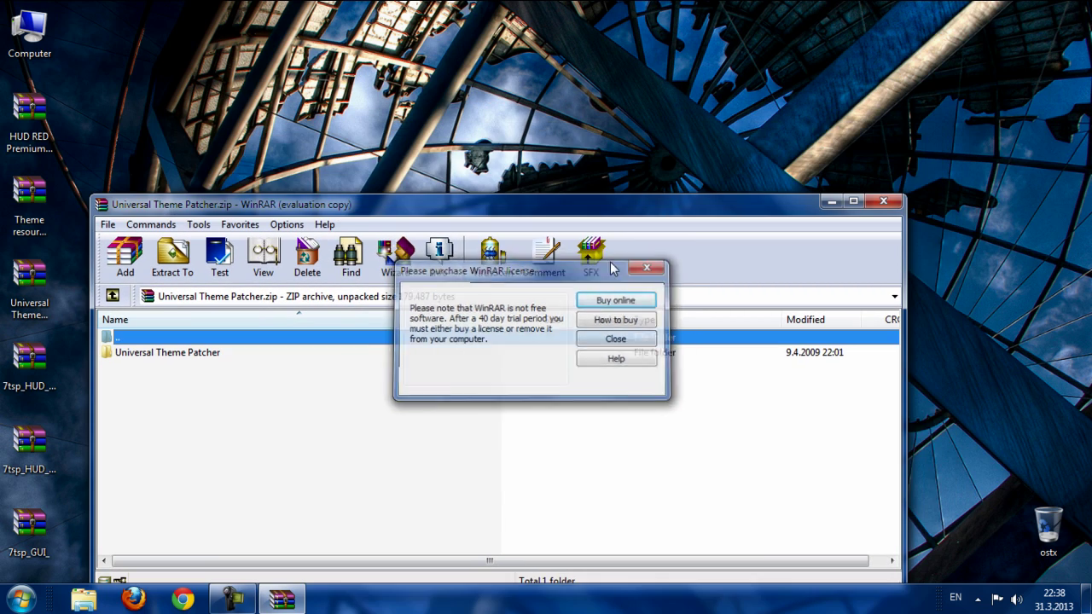
left_click(649, 267)
left_click_drag(349, 198, 423, 126)
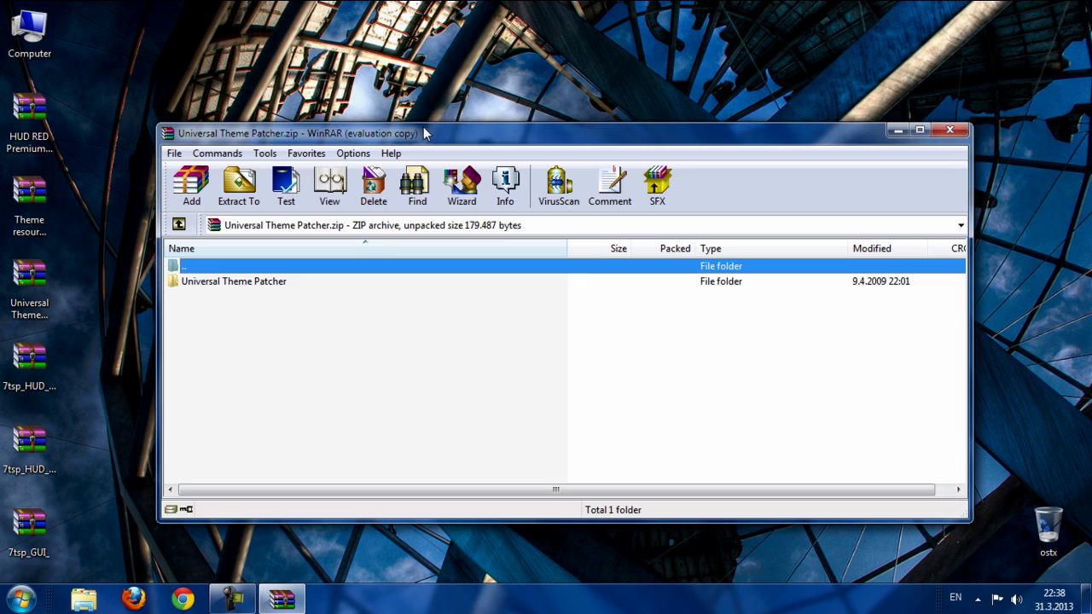
double_click(220, 273)
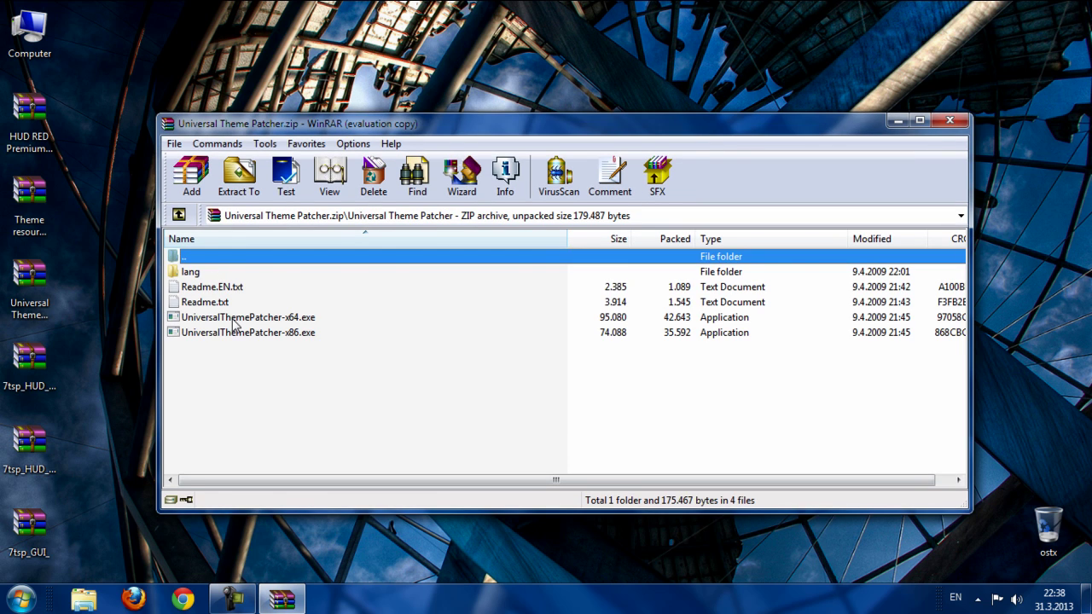
left_click(259, 335)
left_click(278, 319)
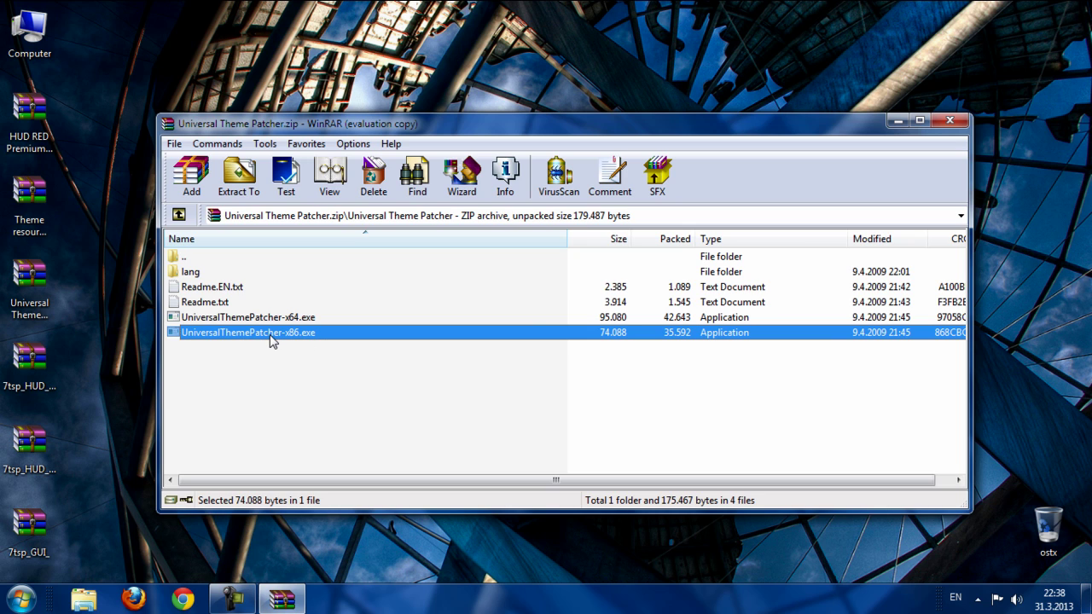
double_click(271, 338)
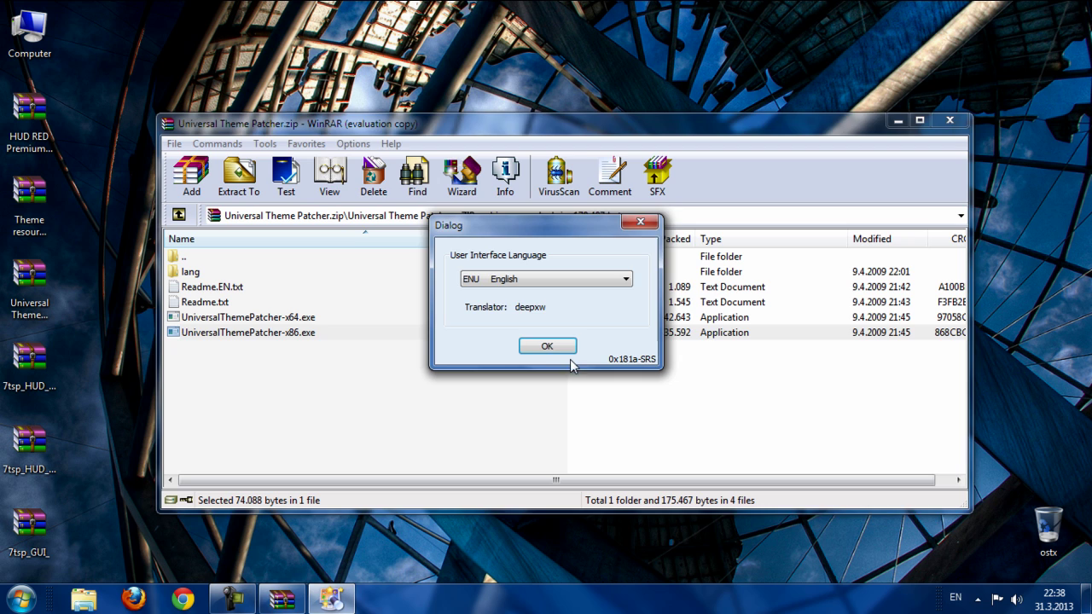
left_click(553, 347)
left_click(607, 388)
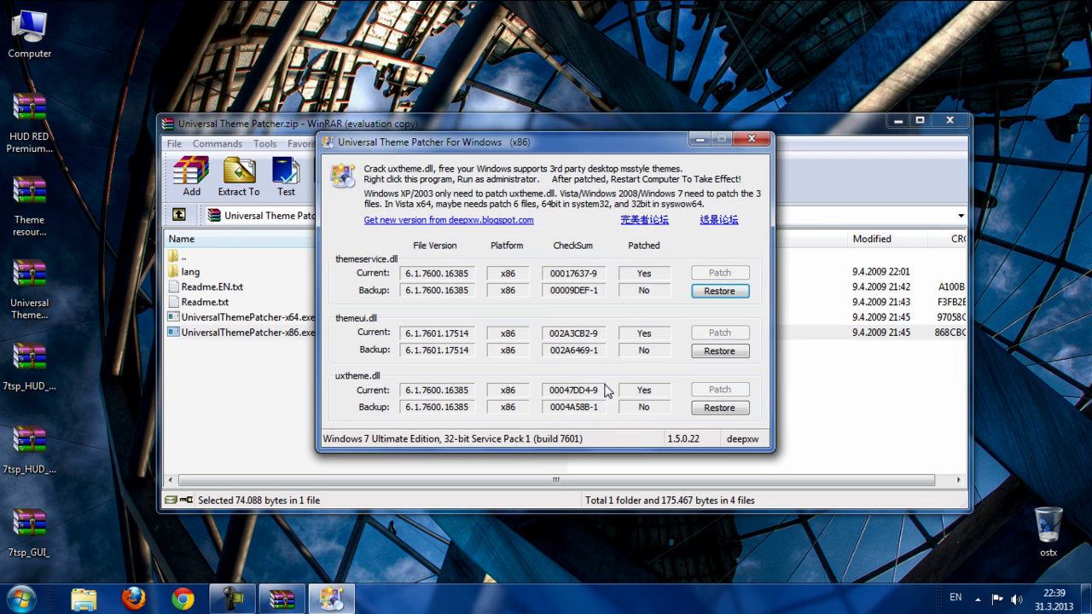
left_click_drag(653, 235, 559, 222)
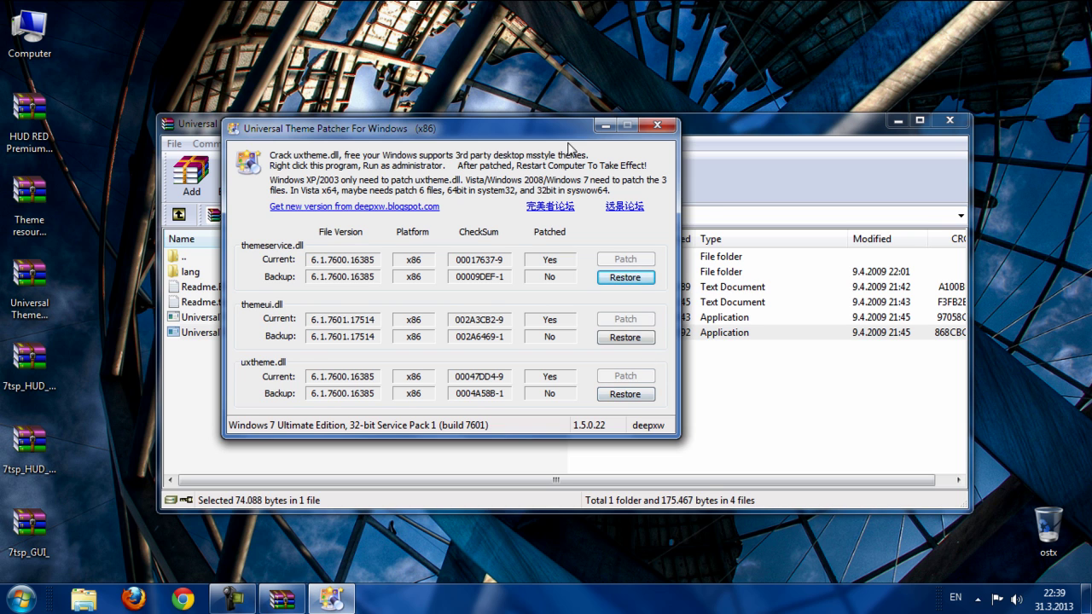
left_click_drag(563, 137, 547, 217)
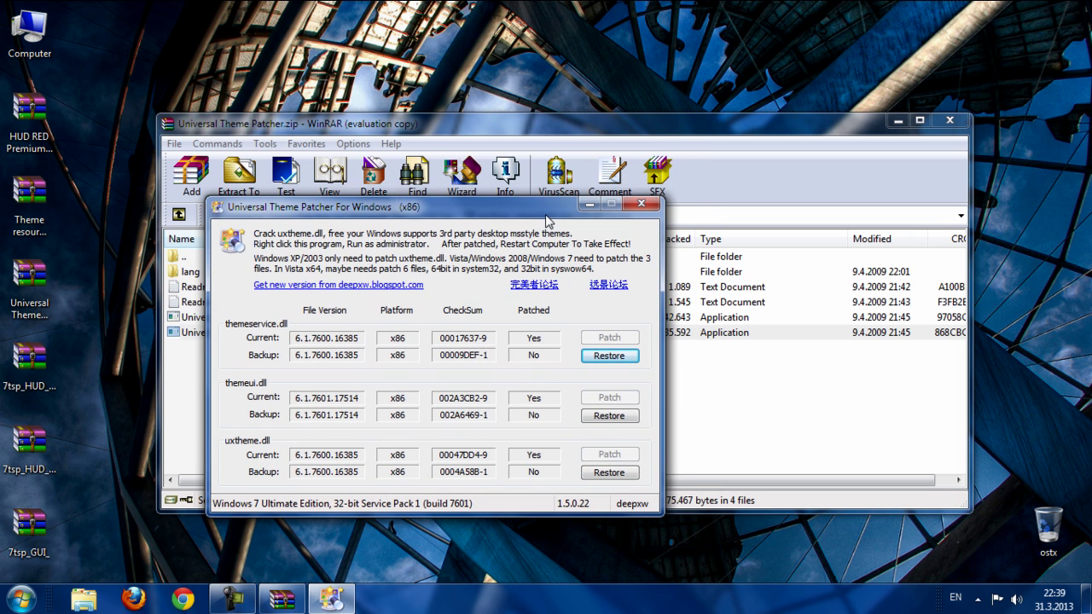
left_click(640, 204)
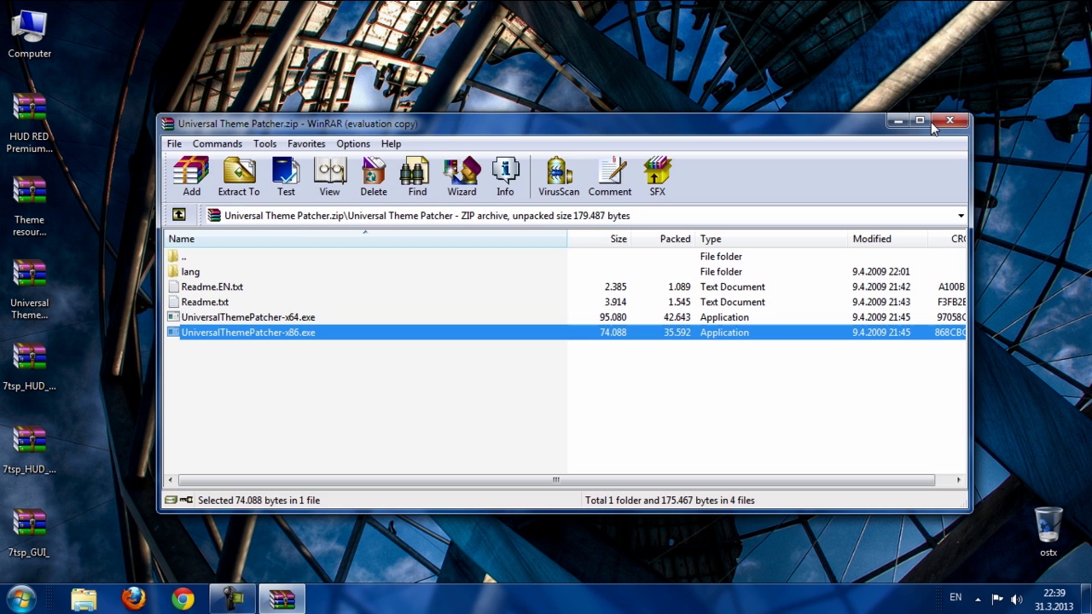
- Close the Universal Theme Patcher archive and open the Theme resource changer archive, dismissing the nag
left_click(949, 121)
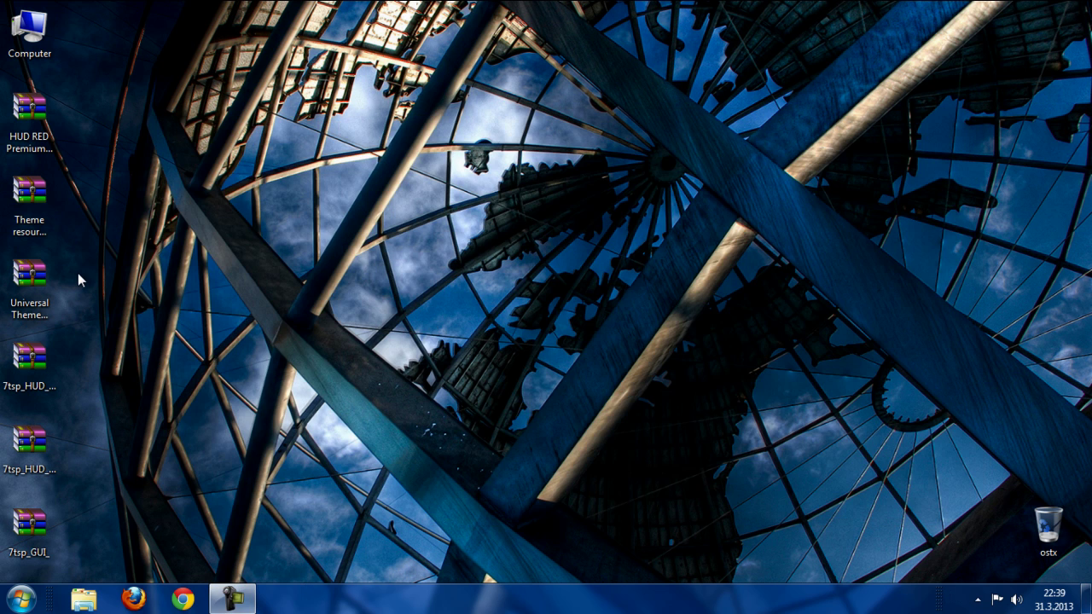
left_click(38, 218)
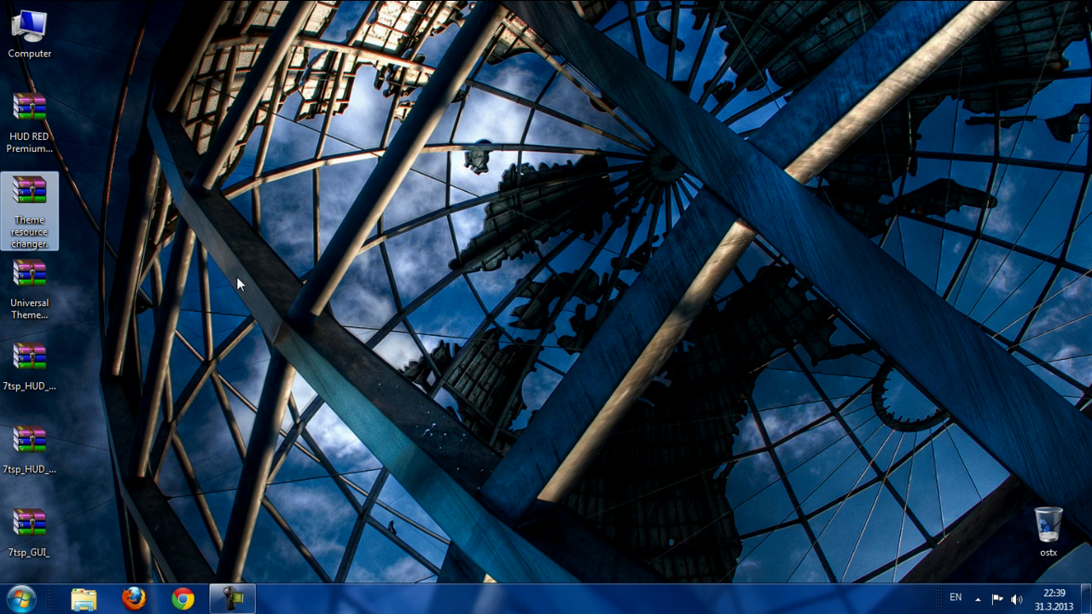
double_click(36, 223)
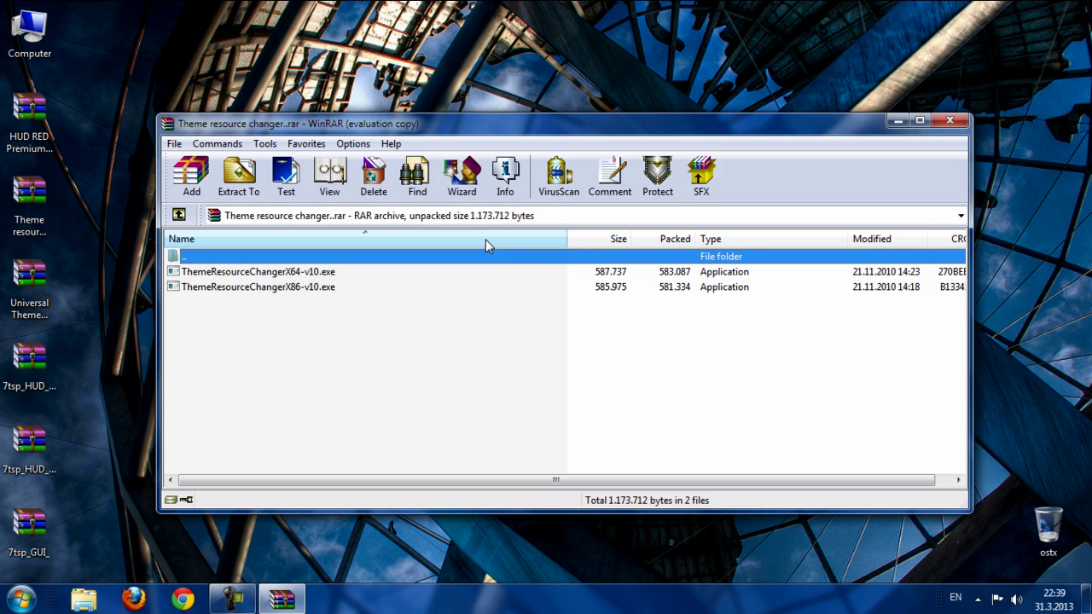
left_click_drag(419, 125, 447, 131)
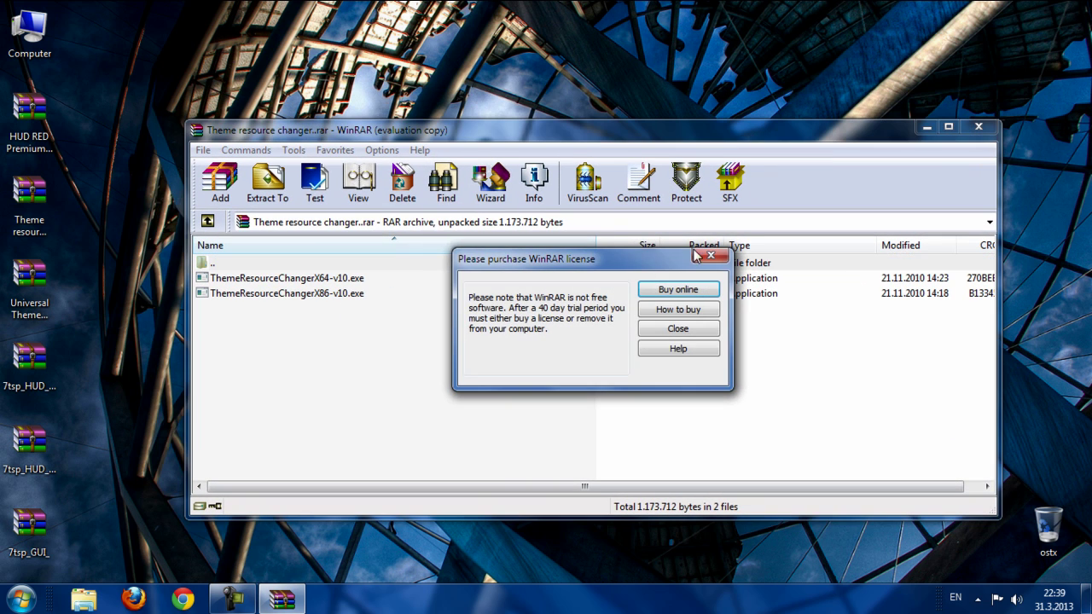
left_click(696, 256)
- Run ThemeResourceChangerX86-v10.exe, acknowledge the already-installed notice, and close WinRAR
left_click(359, 294)
left_click(340, 294)
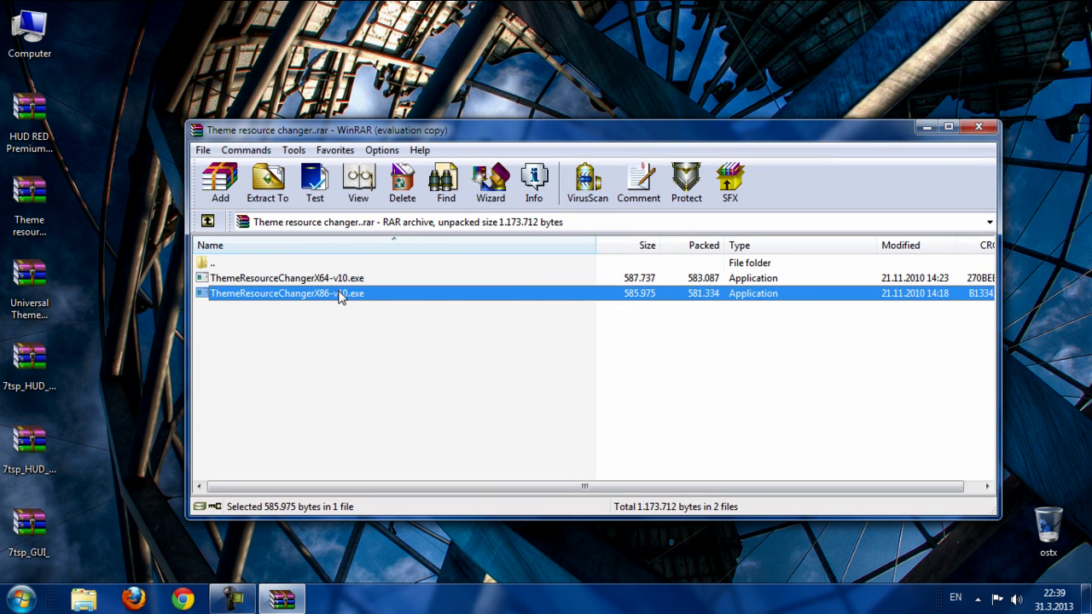
double_click(340, 294)
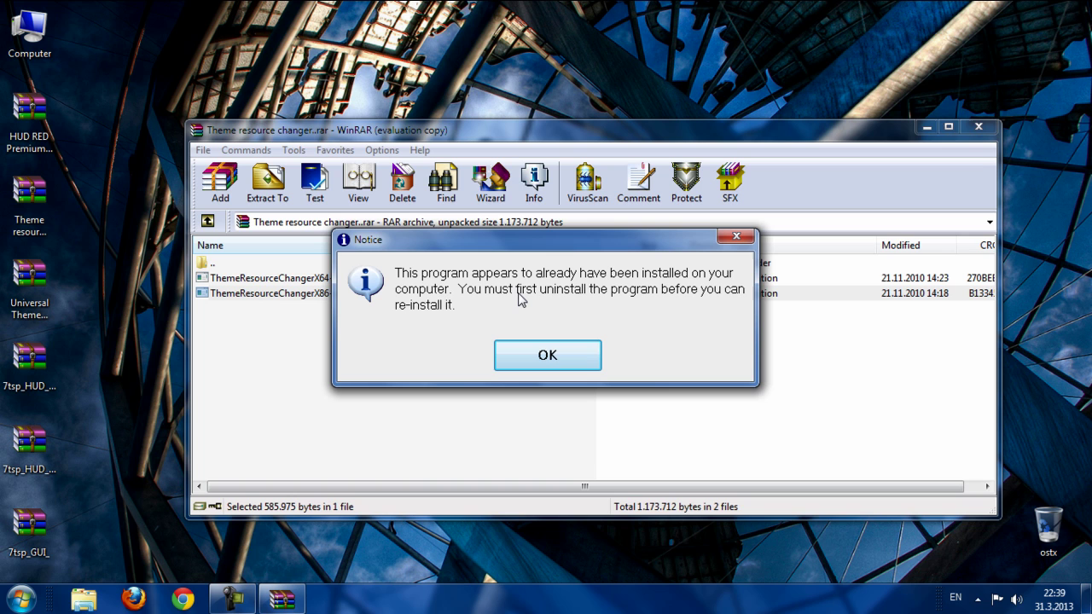
left_click(546, 357)
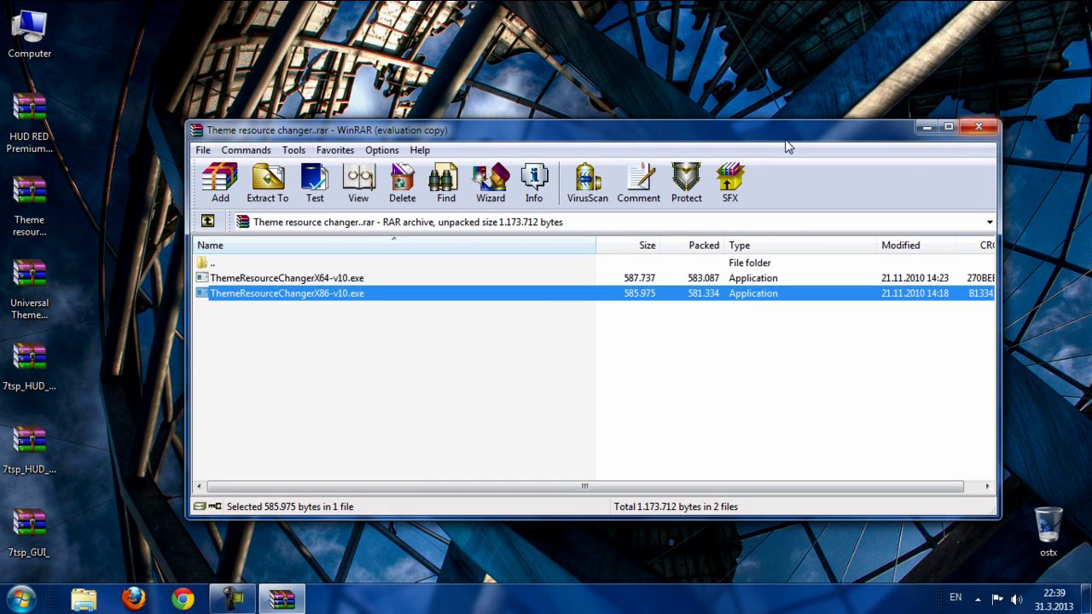
left_click_drag(748, 140, 694, 142)
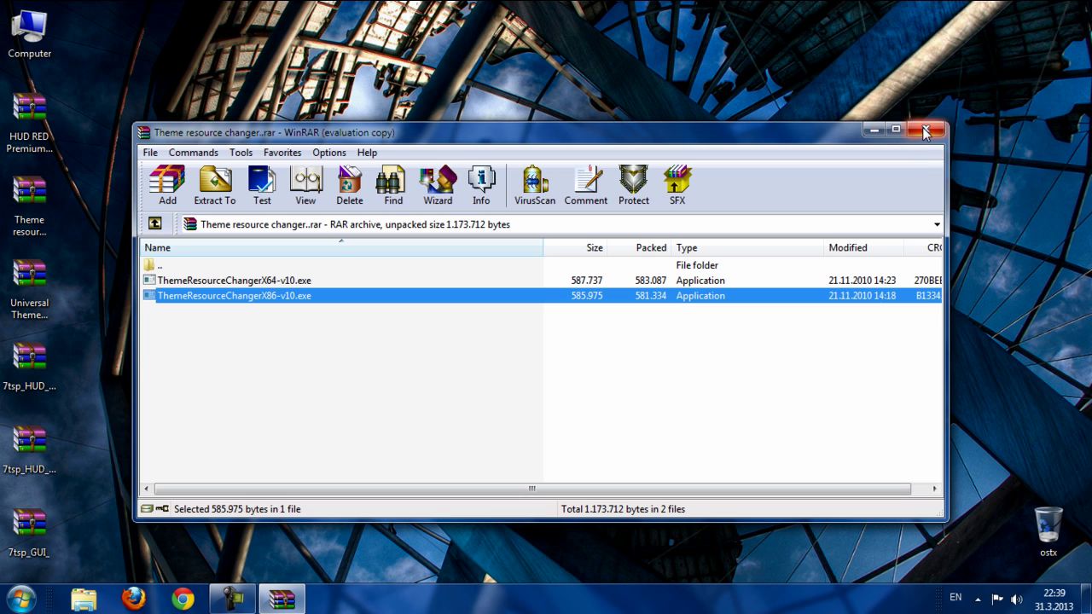
left_click(924, 129)
- Refresh the desktop and select the HUD RED Premium theme archive
right_click(133, 176)
left_click(155, 257)
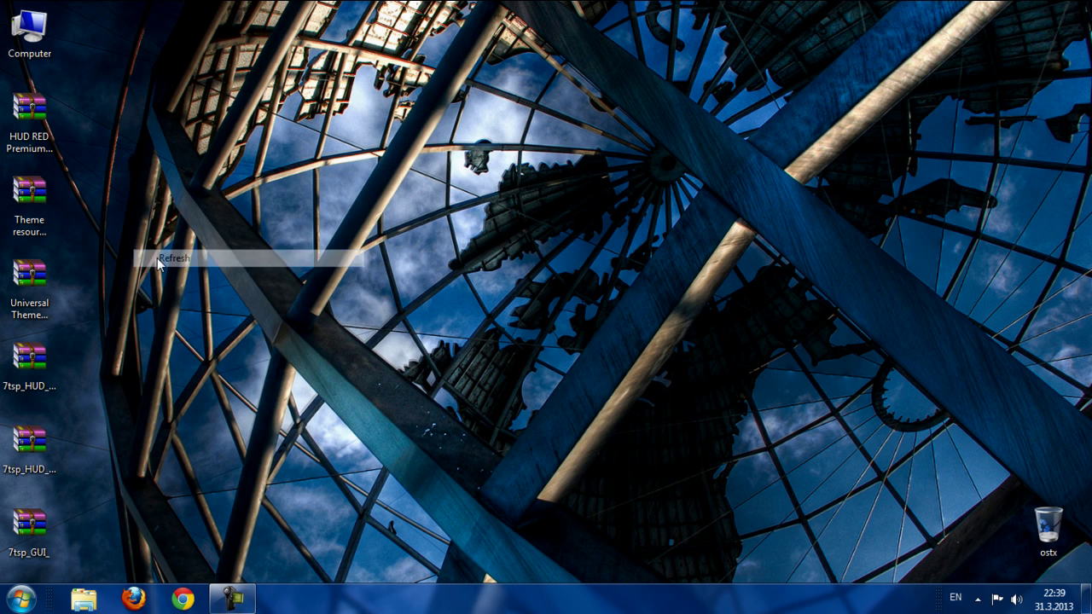
left_click(49, 195)
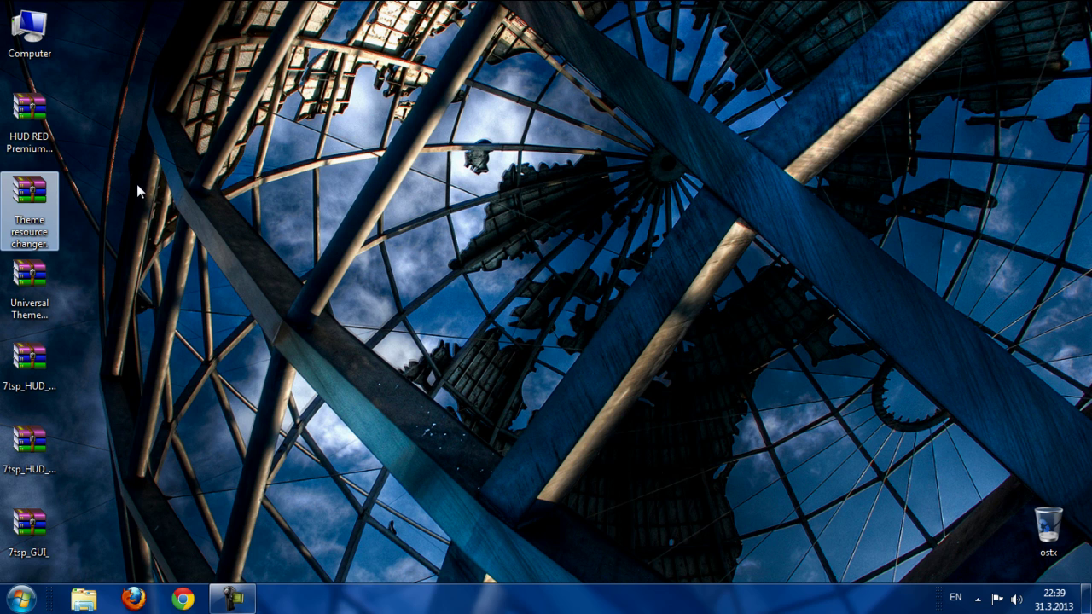
left_click(18, 143)
- Extract the HUD RED archive here, producing the HUD RED Premium Windows 7 Theme and HUD RED Logon folders
right_click(28, 128)
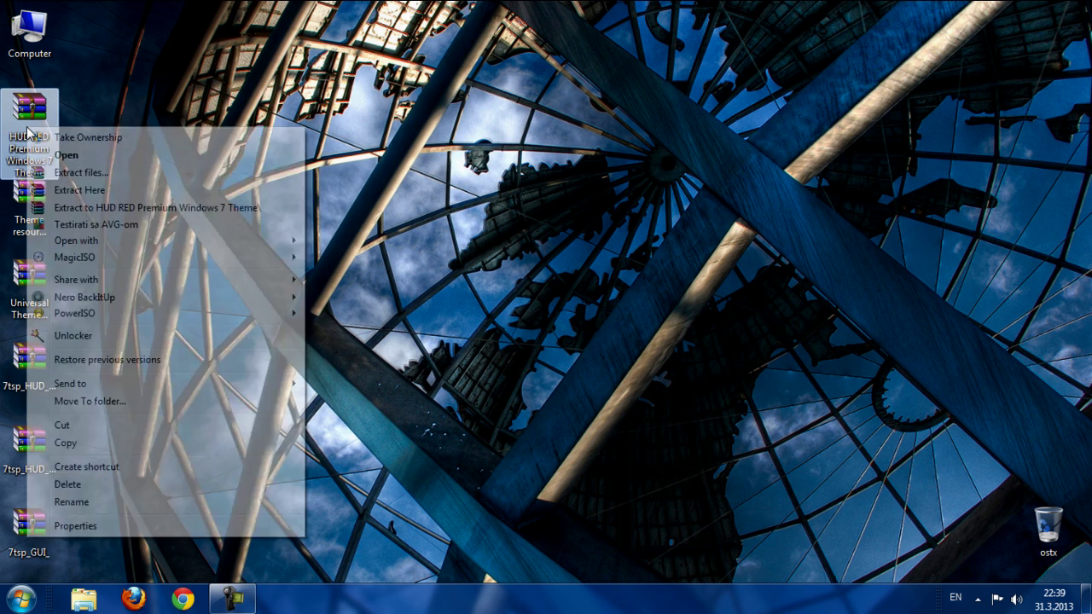
left_click(78, 191)
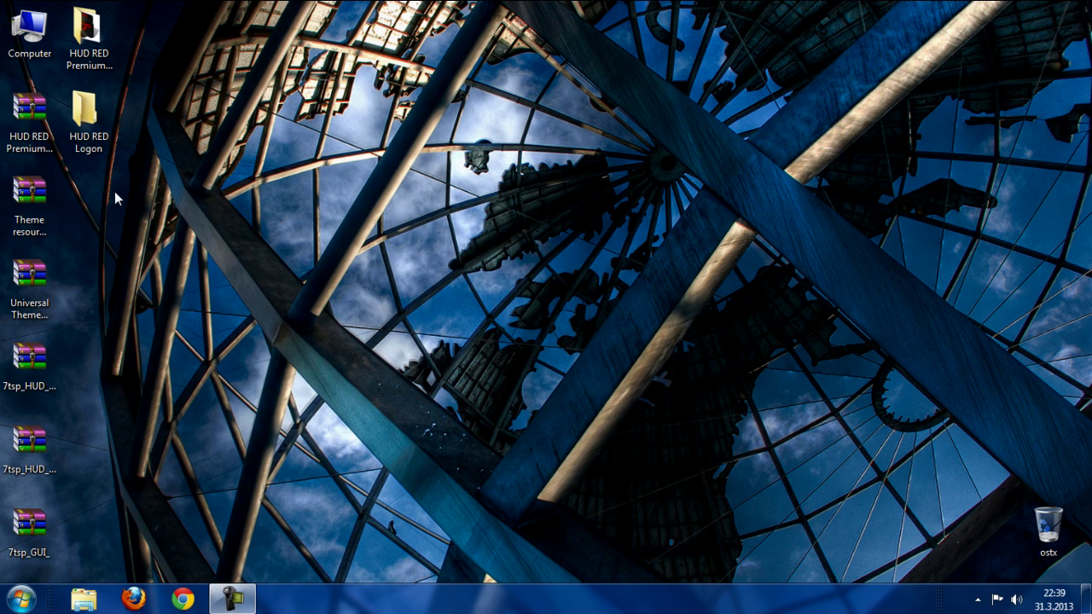
left_click(92, 119)
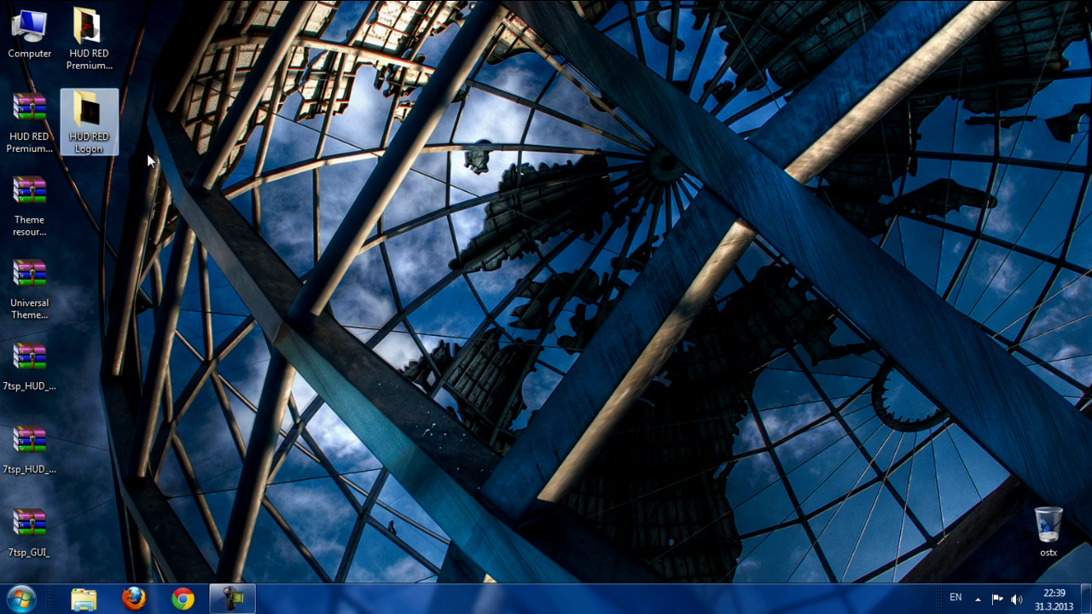
left_click(101, 39)
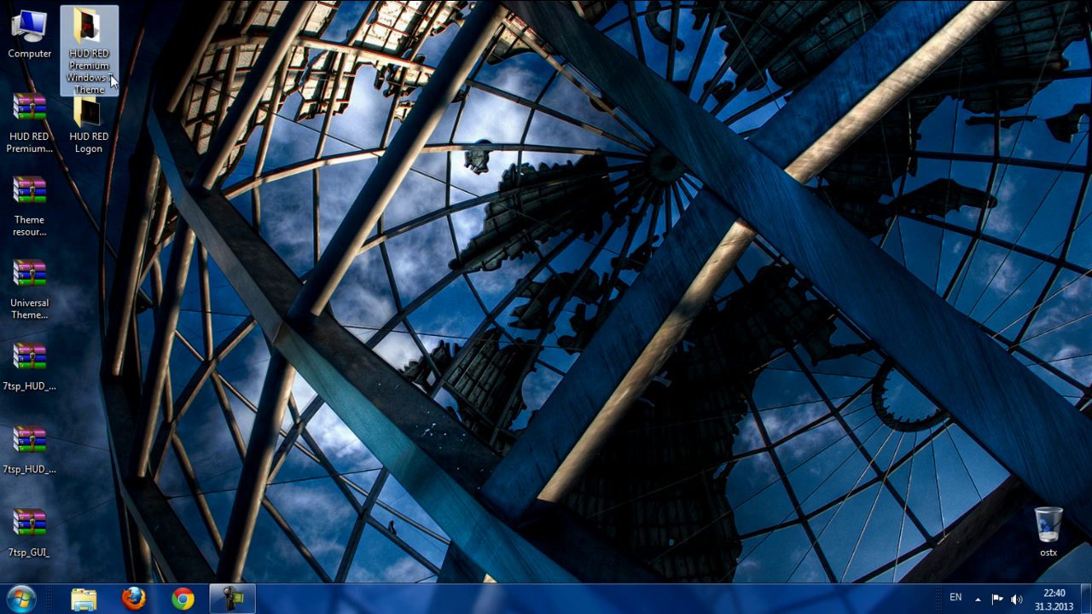
- Run the HUD RED Premium self-extractor, accepting and extracting into the Themes folder, then minimize Explorer
double_click(106, 74)
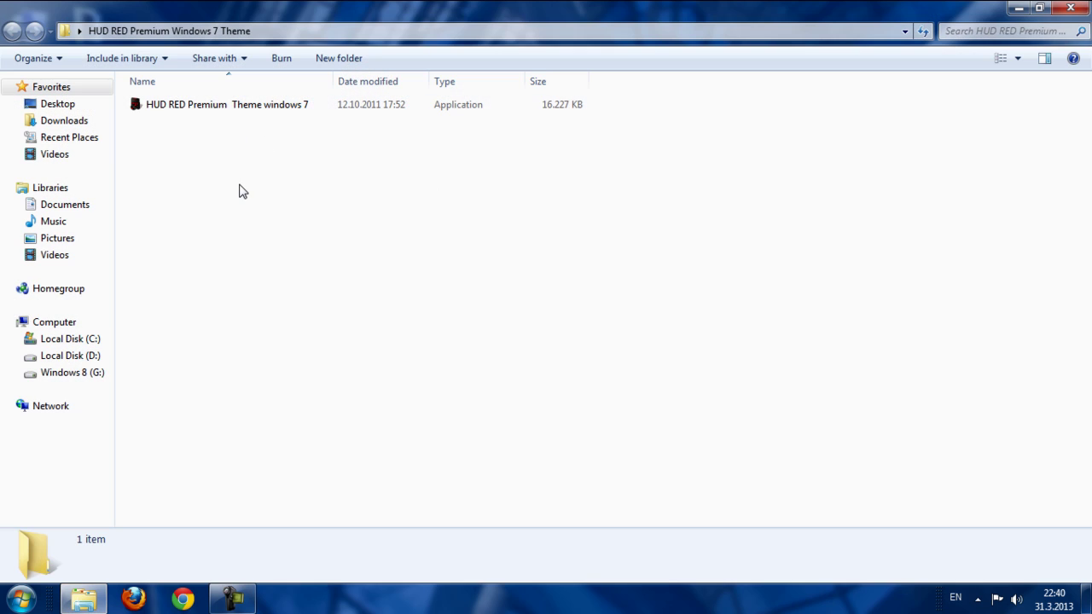
double_click(214, 109)
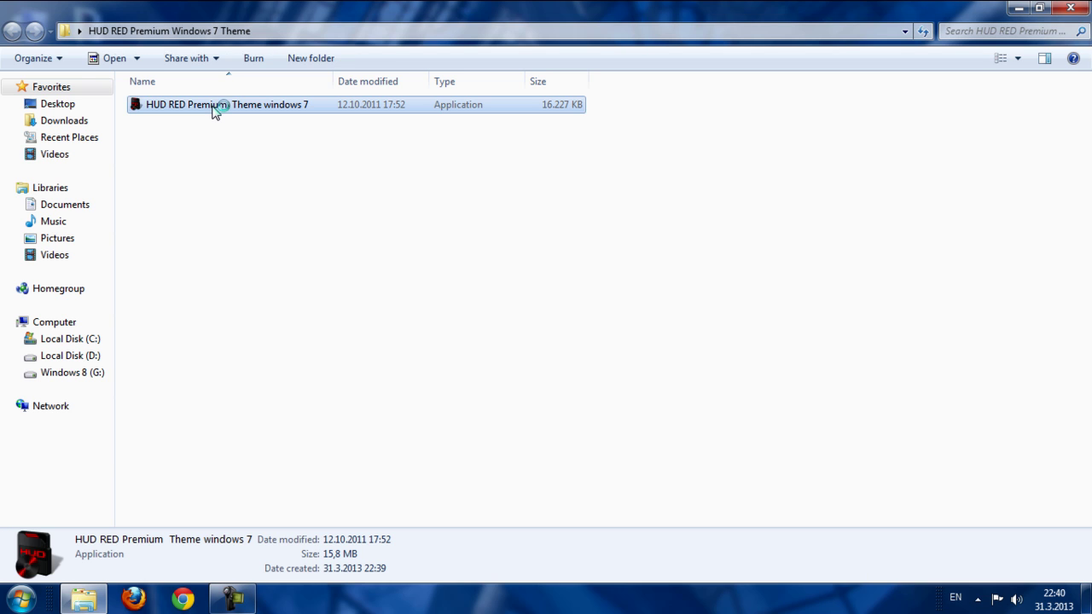
left_click(612, 435)
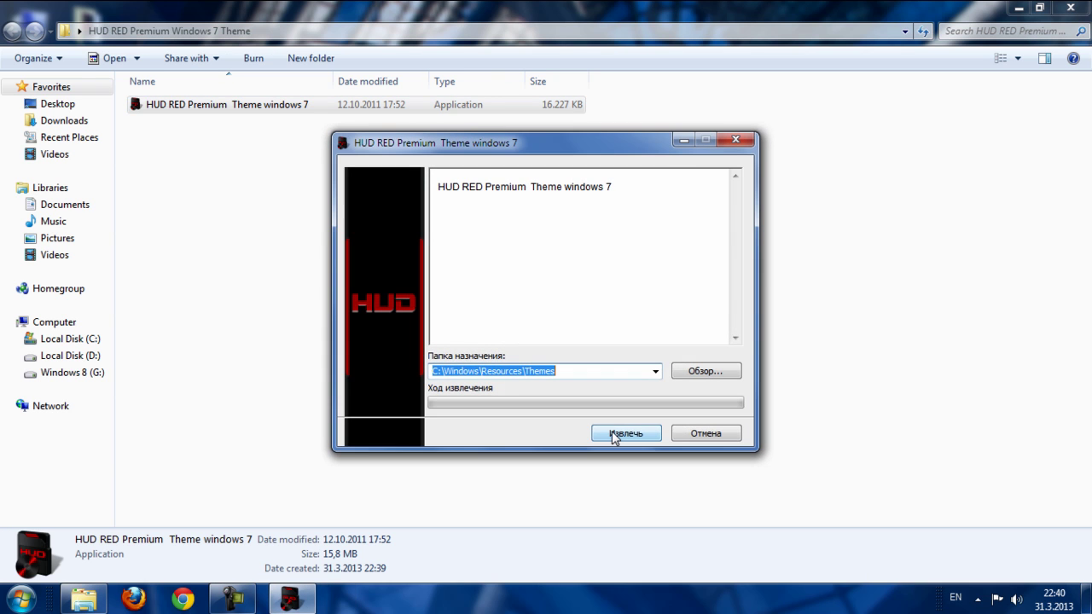
left_click(613, 435)
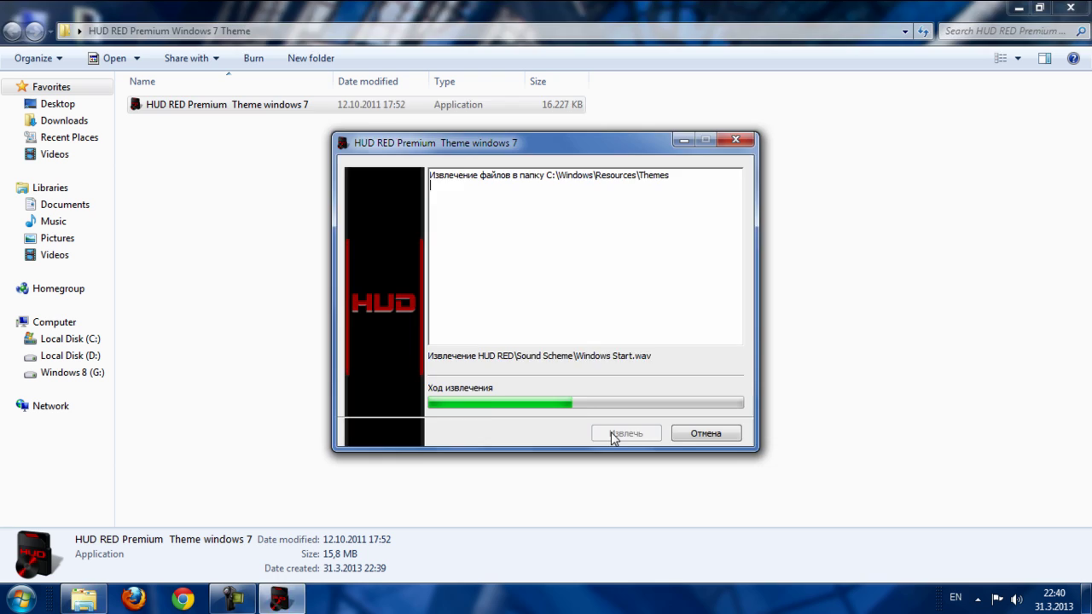
left_click(526, 241)
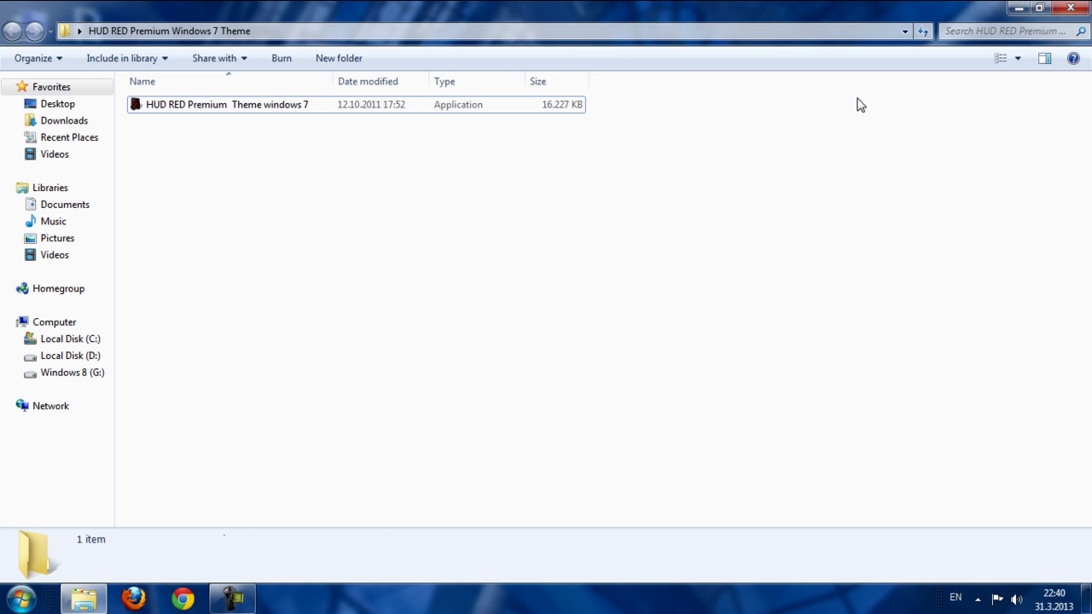
left_click(1018, 8)
- Apply the HUD RED theme from Installed Themes in Personalization, then close the window
right_click(379, 113)
left_click(418, 196)
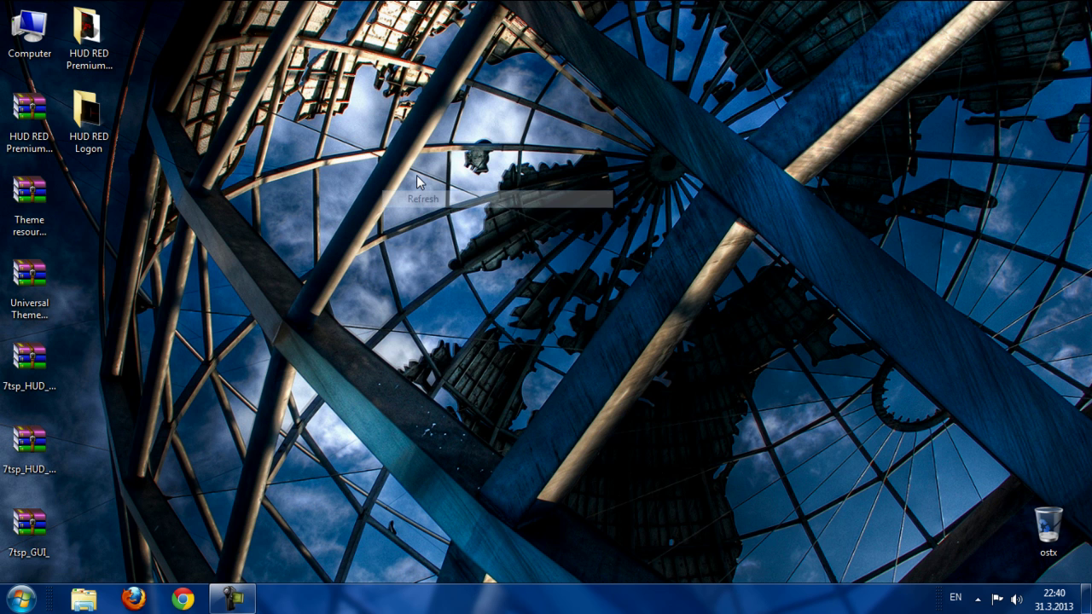
right_click(416, 175)
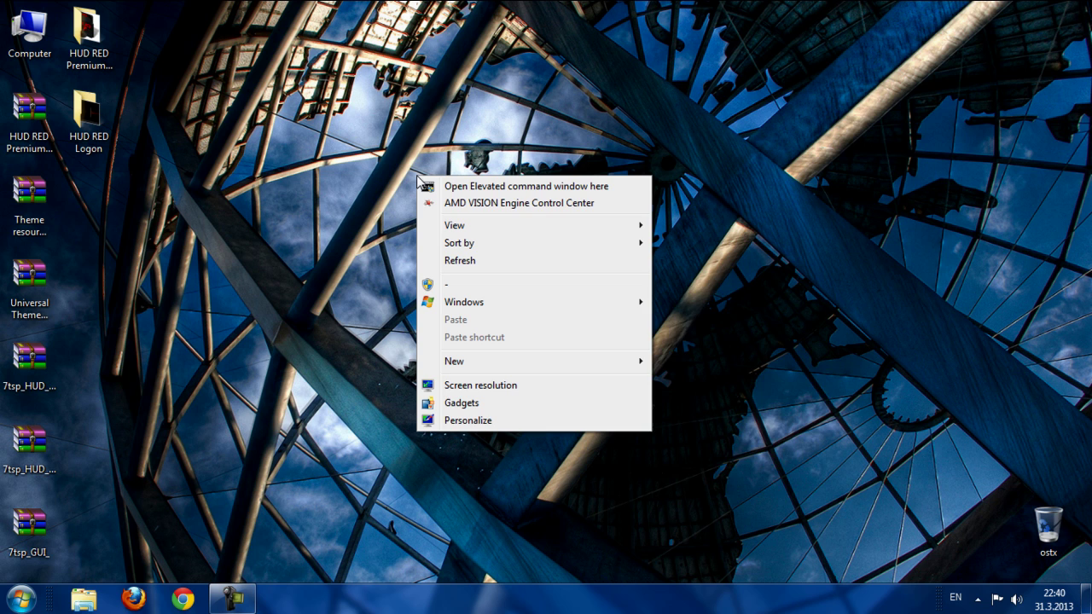
left_click(468, 422)
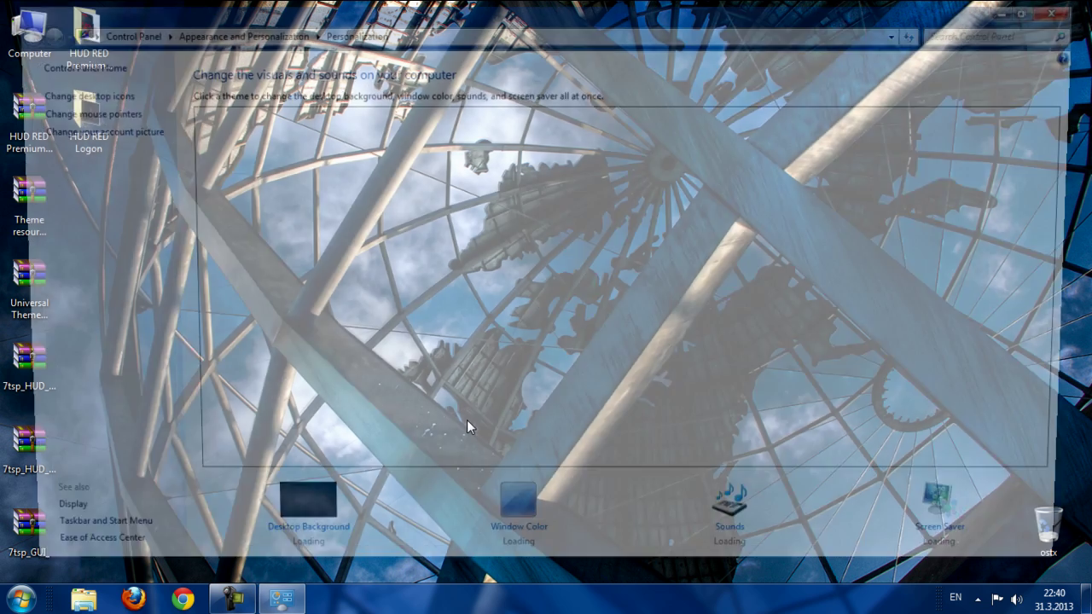
scroll(461, 354, "down", 1)
scroll(461, 354, "down", 2)
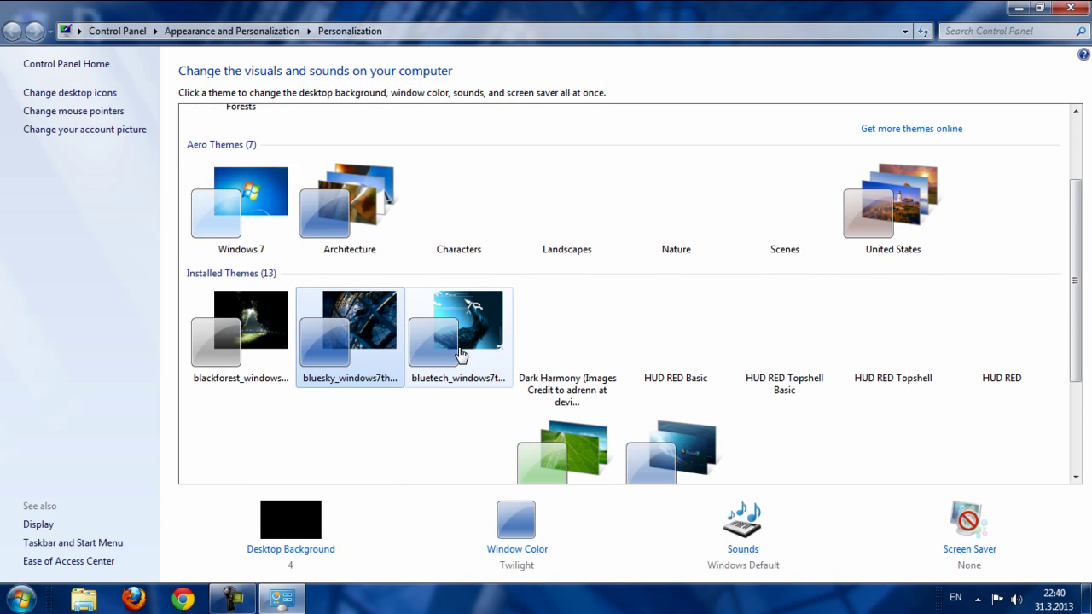
scroll(460, 354, "down", 2)
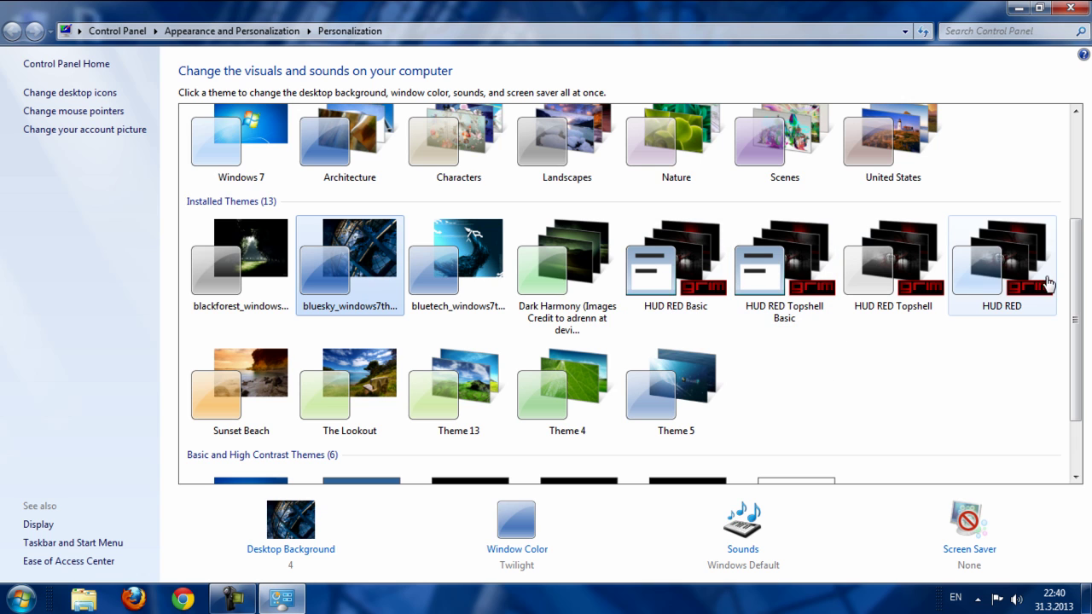
left_click(1007, 286)
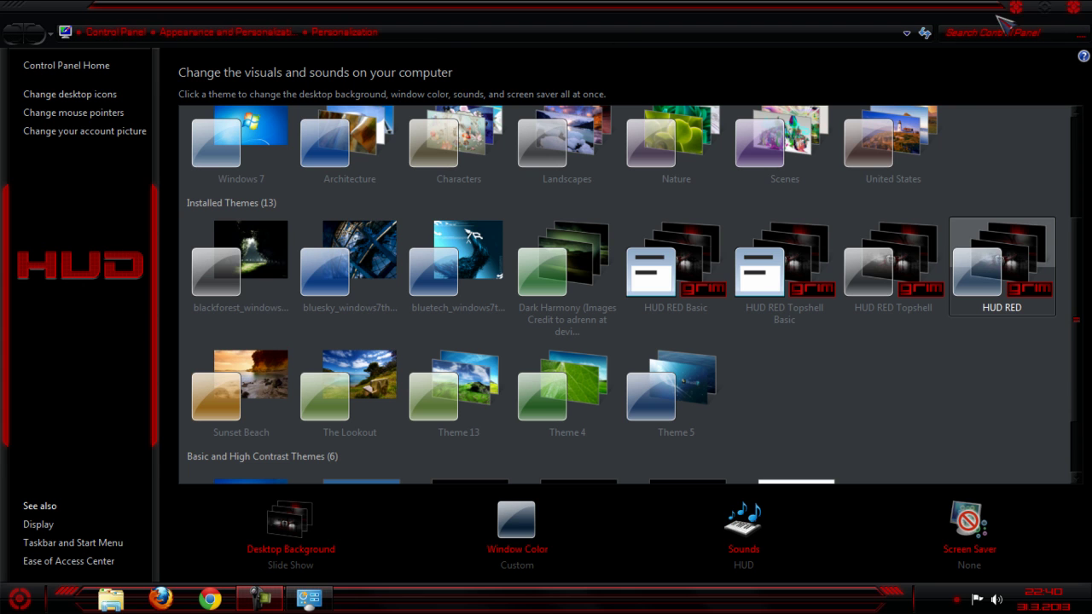
left_click(1079, 10)
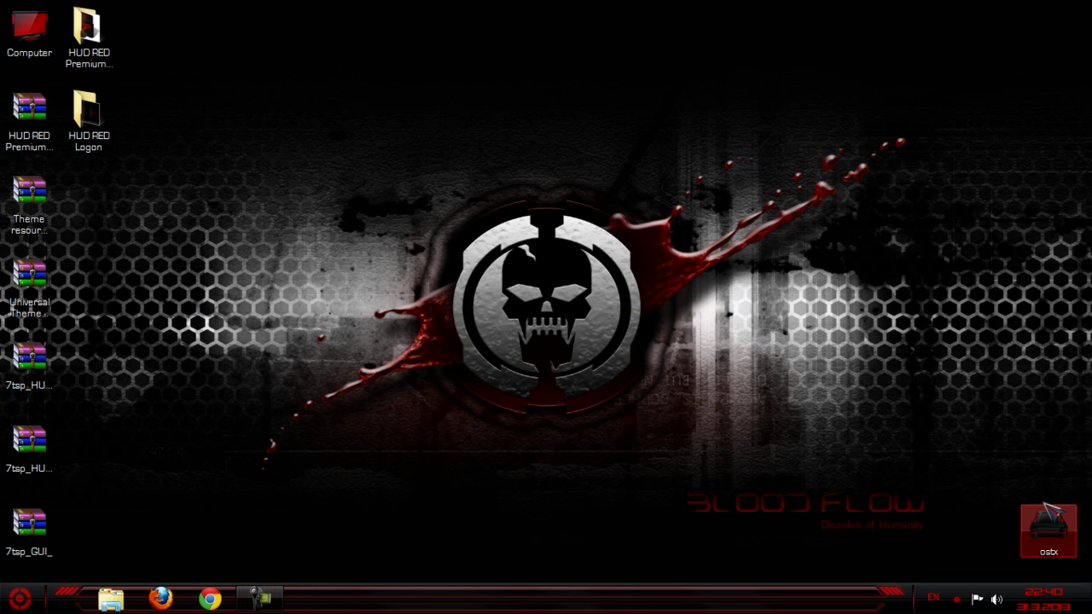
- Refresh the desktop a few times through its context menu
right_click(299, 167)
left_click(358, 248)
right_click(338, 173)
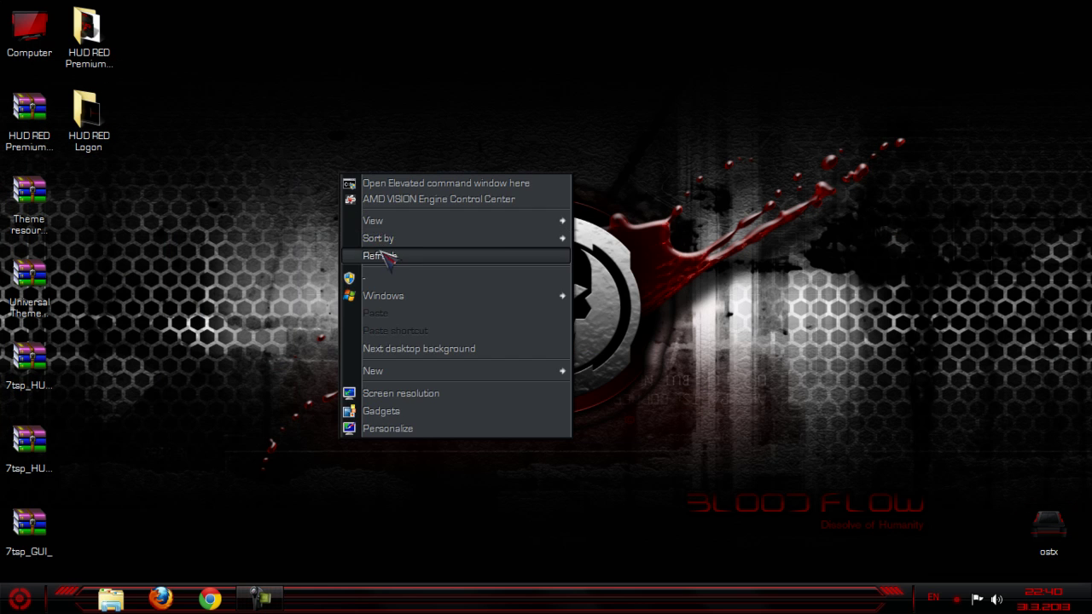
left_click(378, 249)
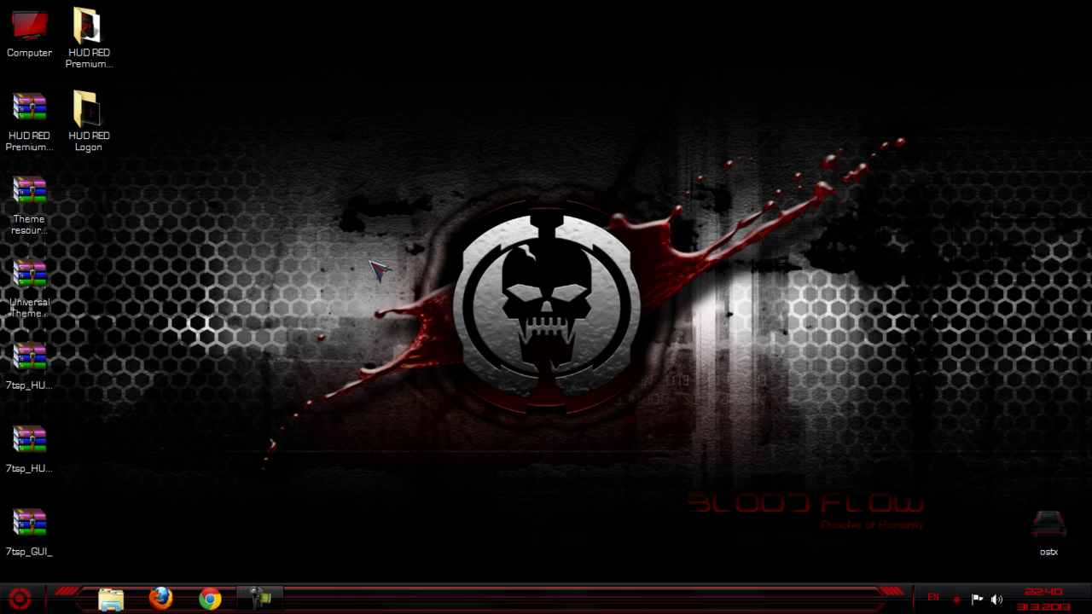
right_click(193, 201)
left_click(223, 287)
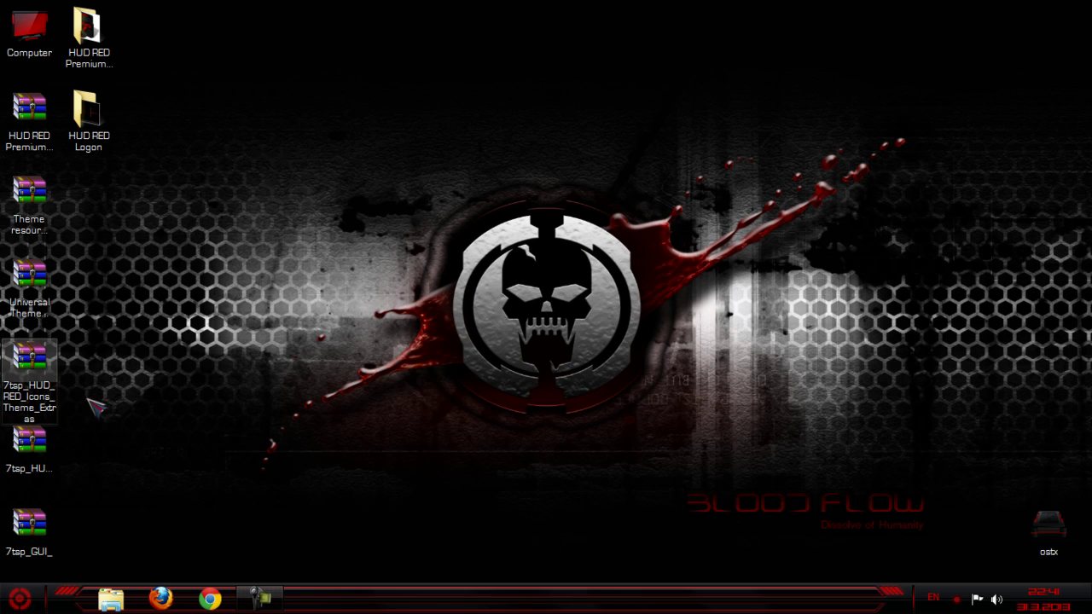
- Extract the 7tsp_GUI archive to its own 7tsp_GUI_ folder
left_click(38, 540)
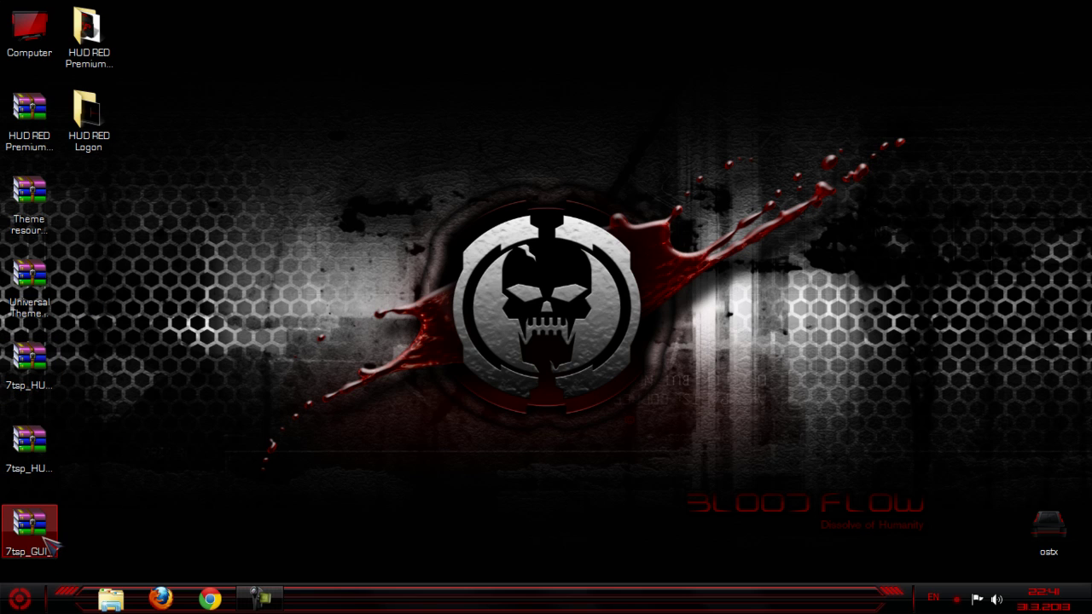
right_click(38, 541)
left_click(124, 215)
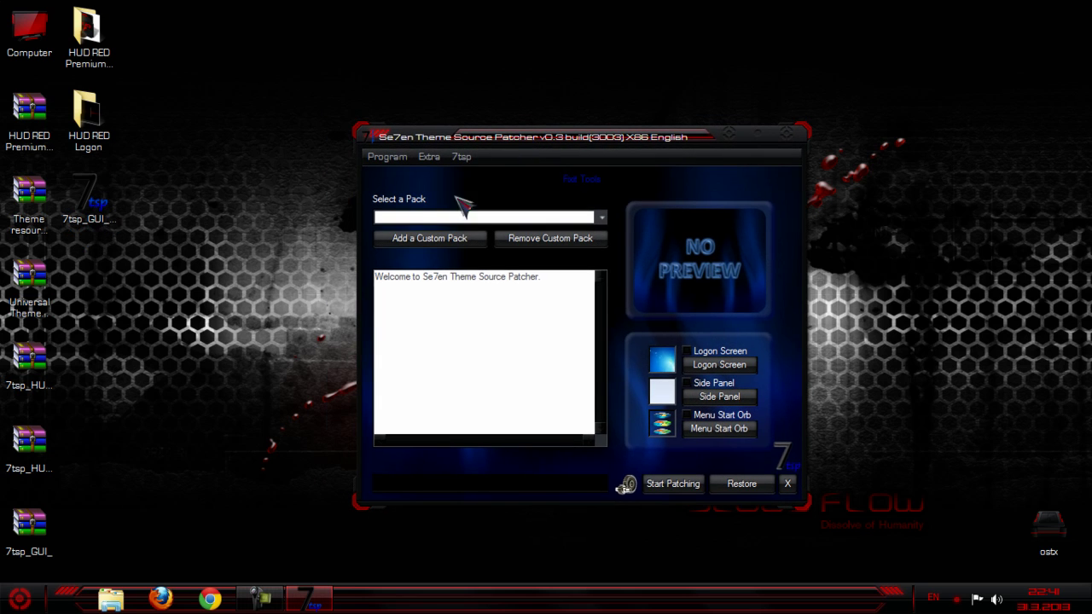
- Browse for a custom pack, pick the Topshell x64 pack, then close the dialog without loading it
left_click(403, 241)
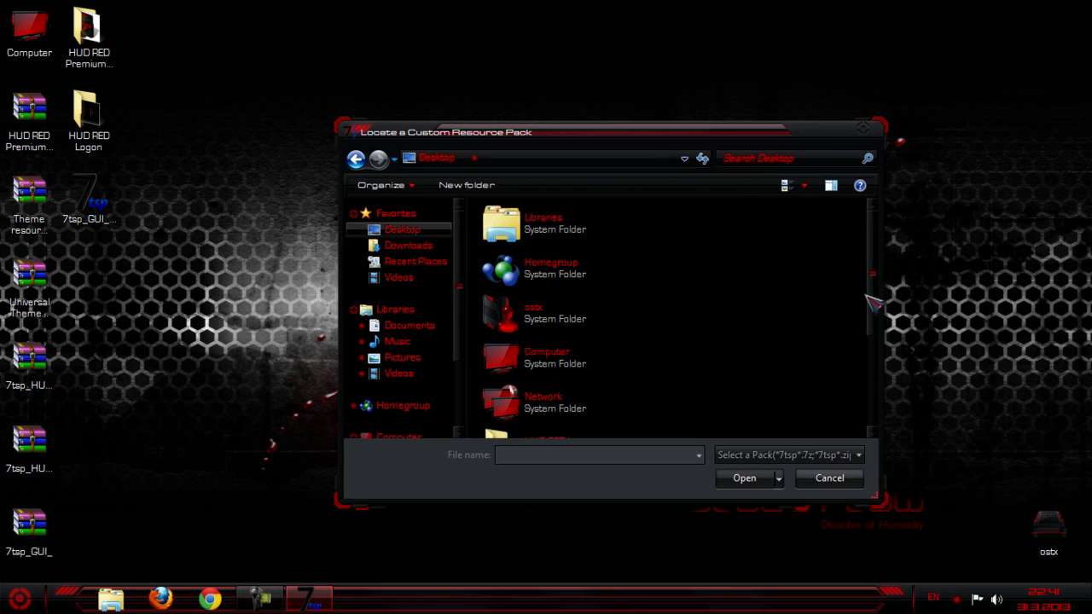
scroll(876, 353, "down", 3)
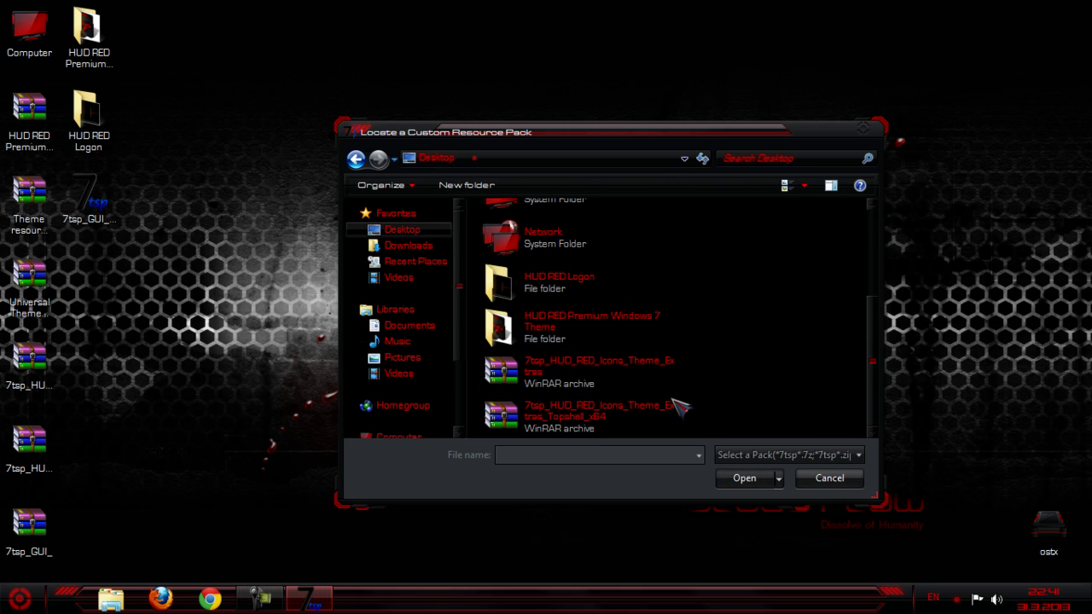
left_click(589, 379, "shift")
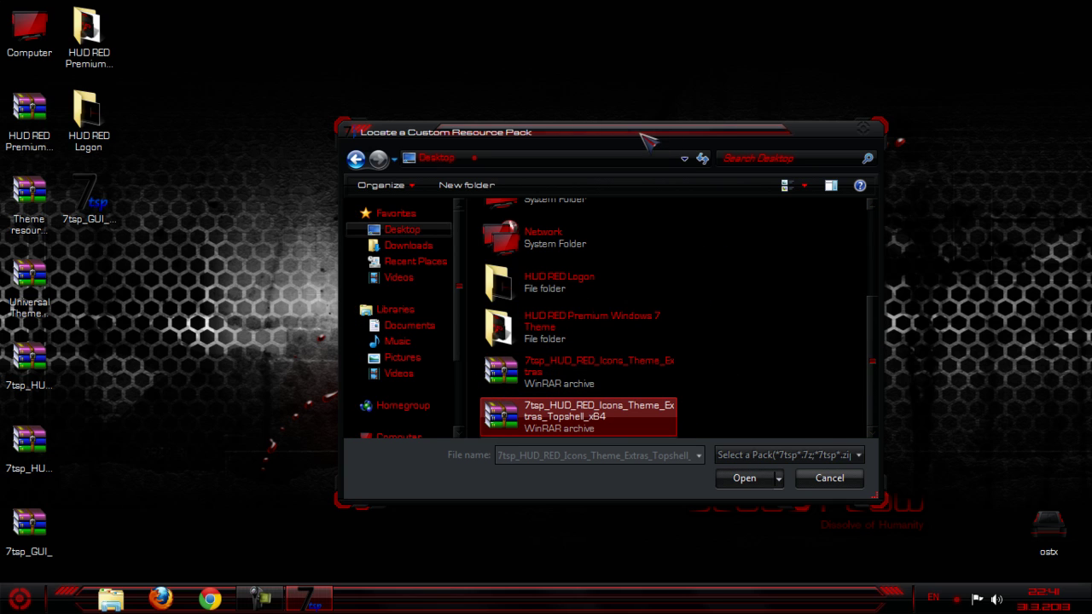
left_click_drag(648, 141, 525, 135)
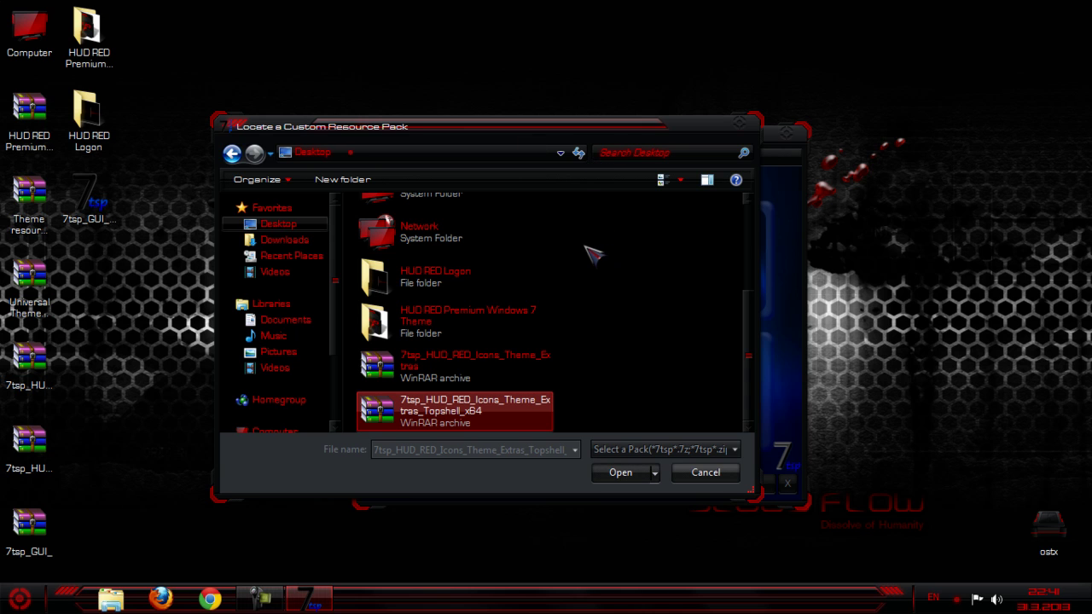
left_click(745, 129)
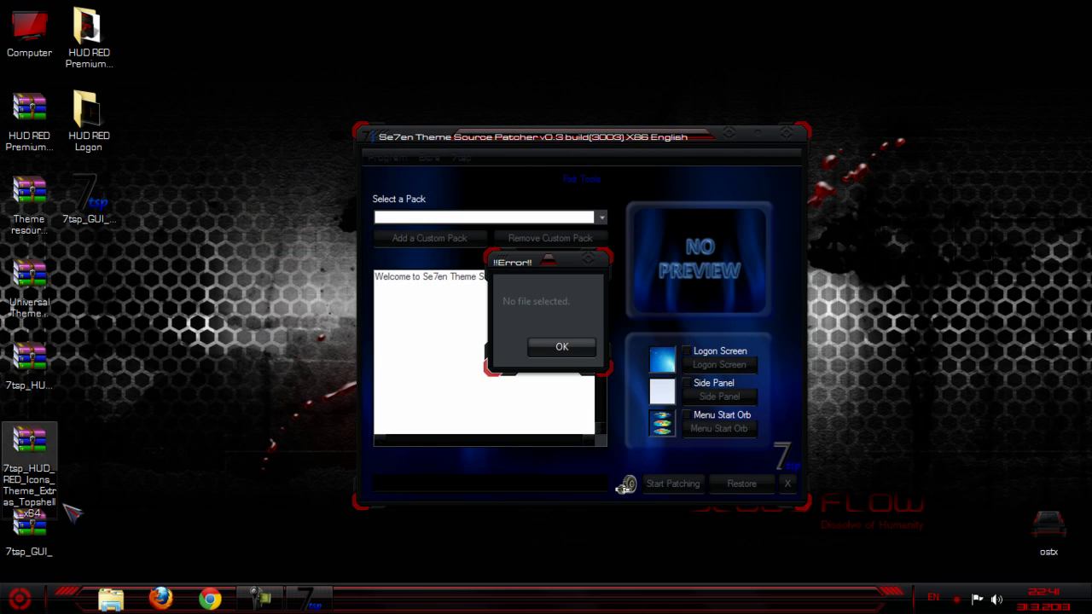
- Check the pack archives on the desktop and dismiss the 'No file selected' error
left_click(56, 506)
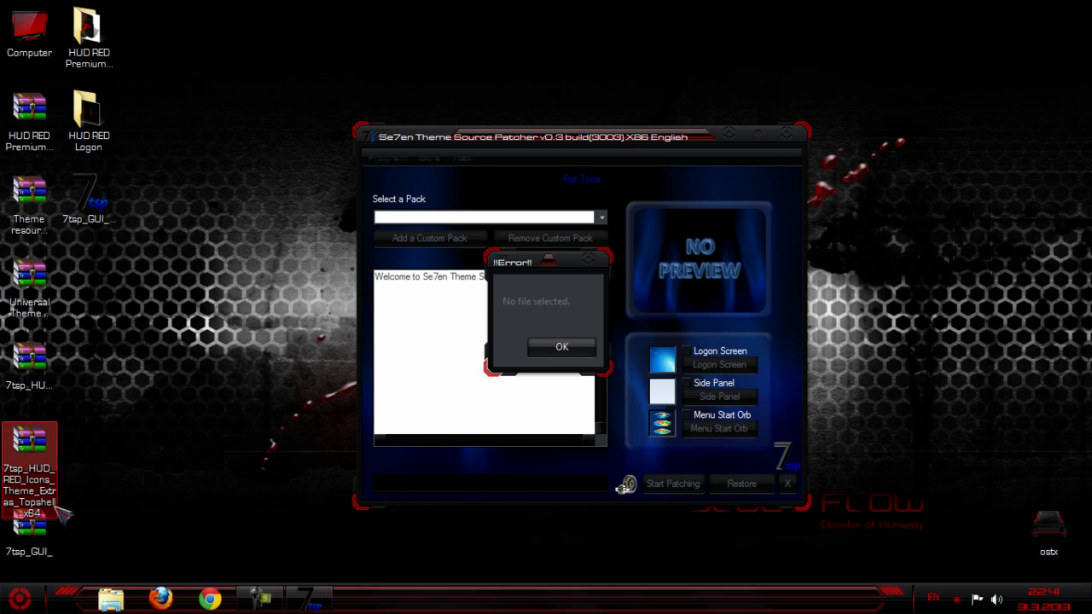
left_click(51, 545)
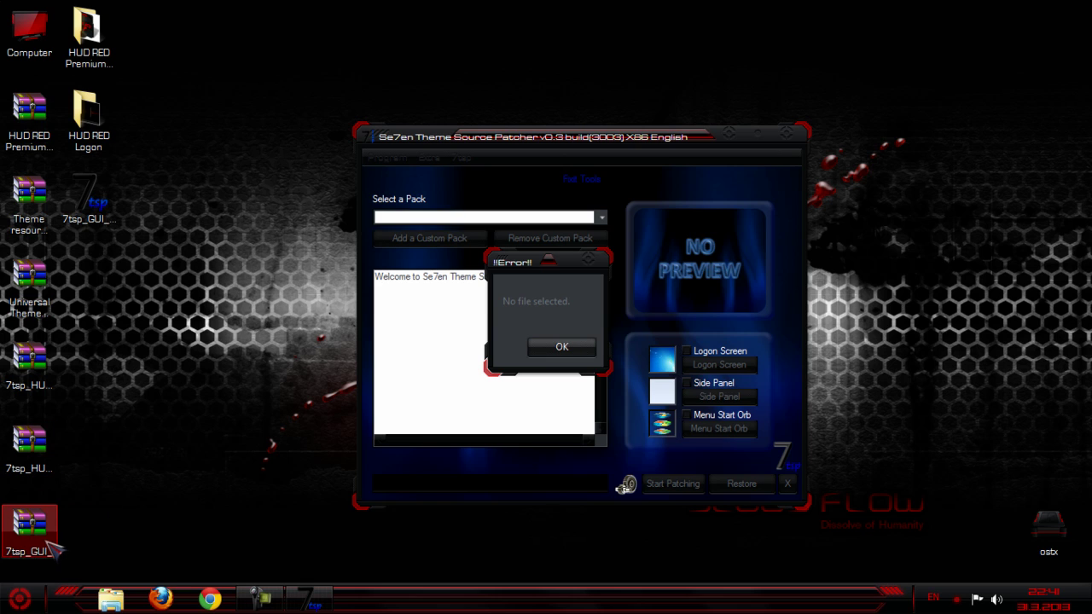
left_click(30, 367)
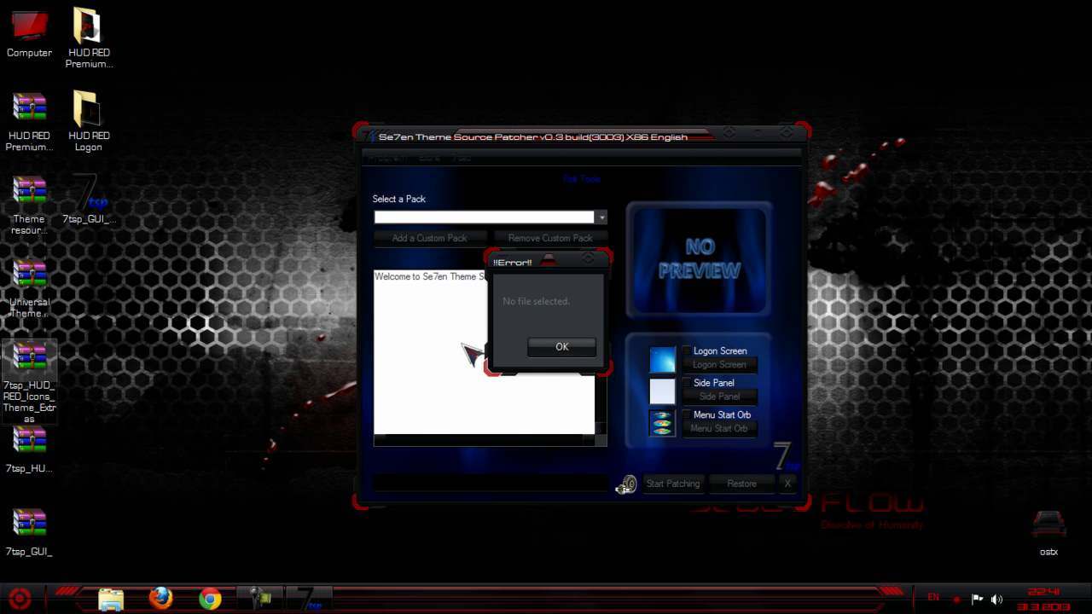
left_click(561, 346)
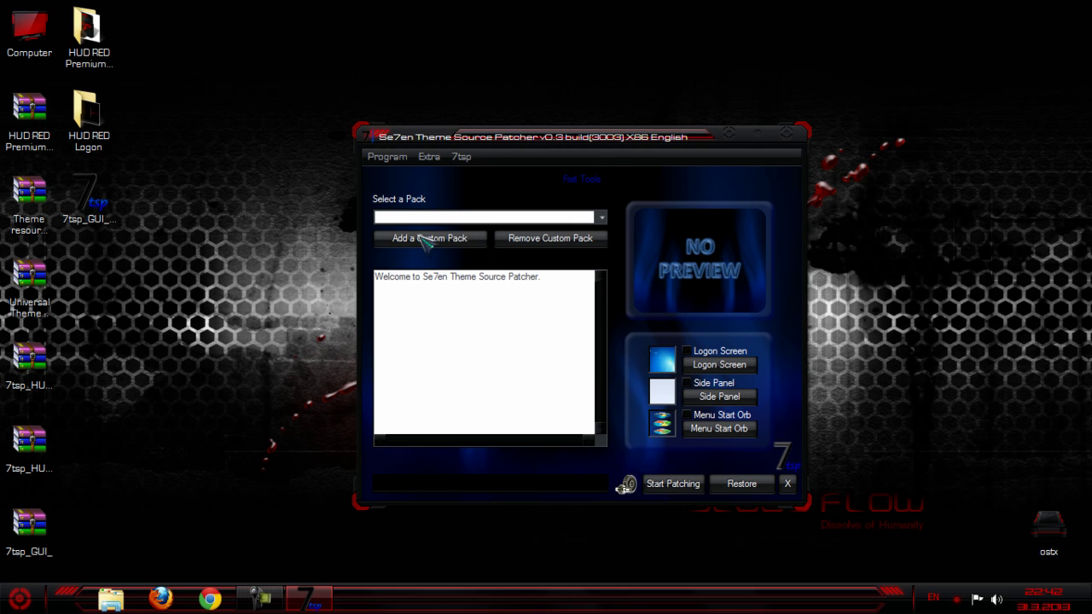
- Load the 7tsp_HUD_RED_Icons_Theme_Extras pack through Add a Custom Pack
left_click(431, 244)
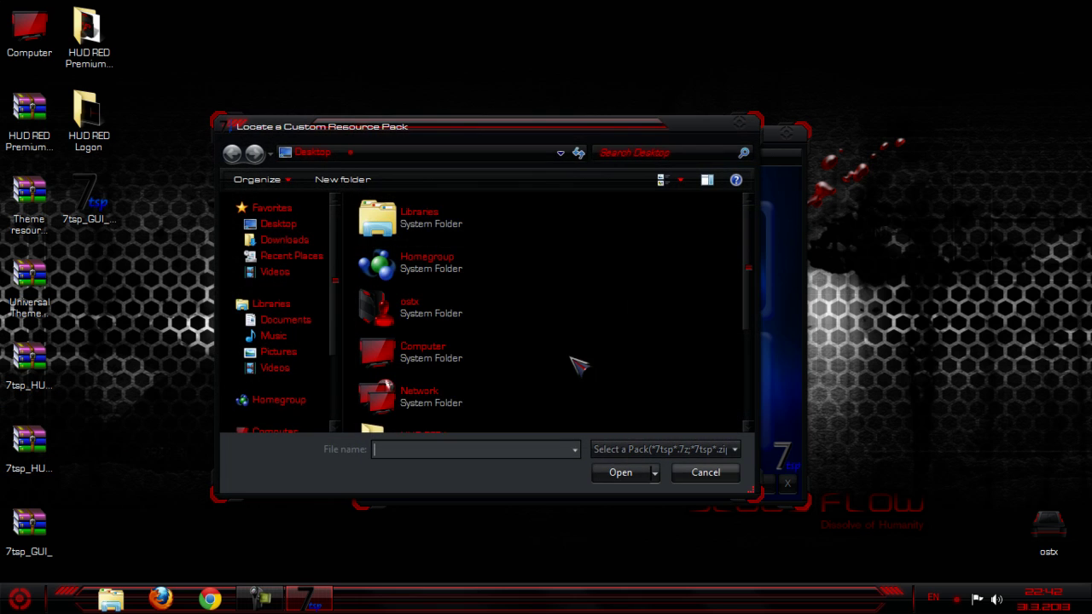
scroll(733, 294, "down", 2)
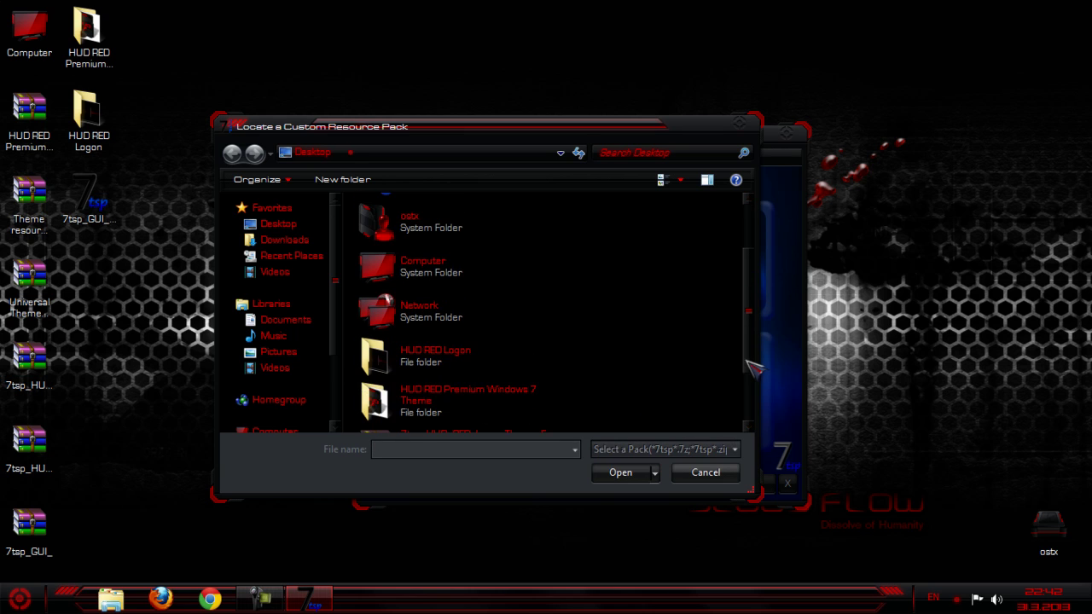
scroll(683, 376, "down", 2)
left_click(512, 367)
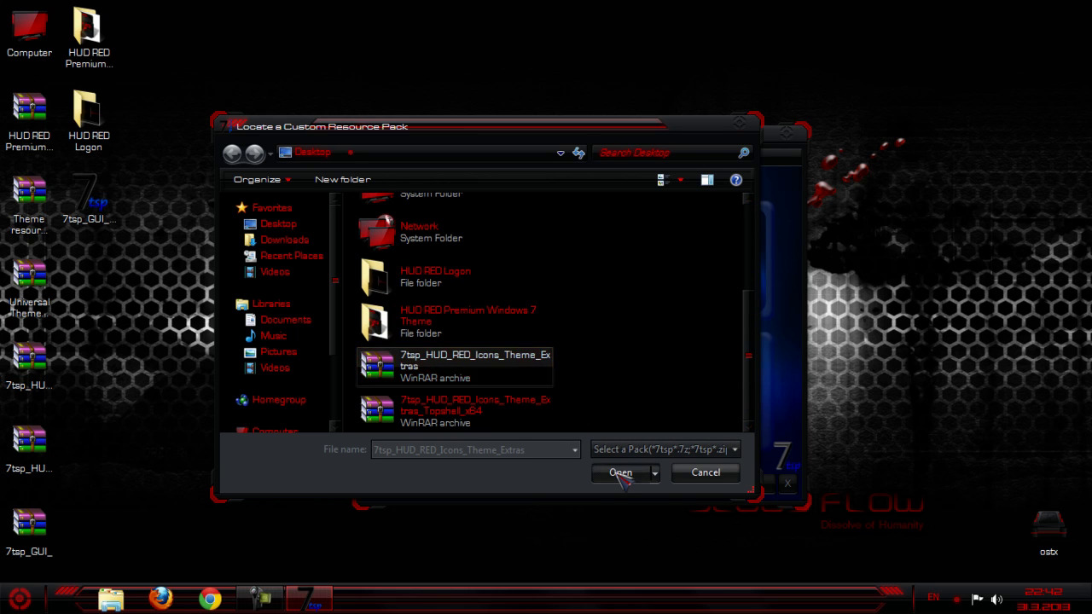
left_click(620, 474)
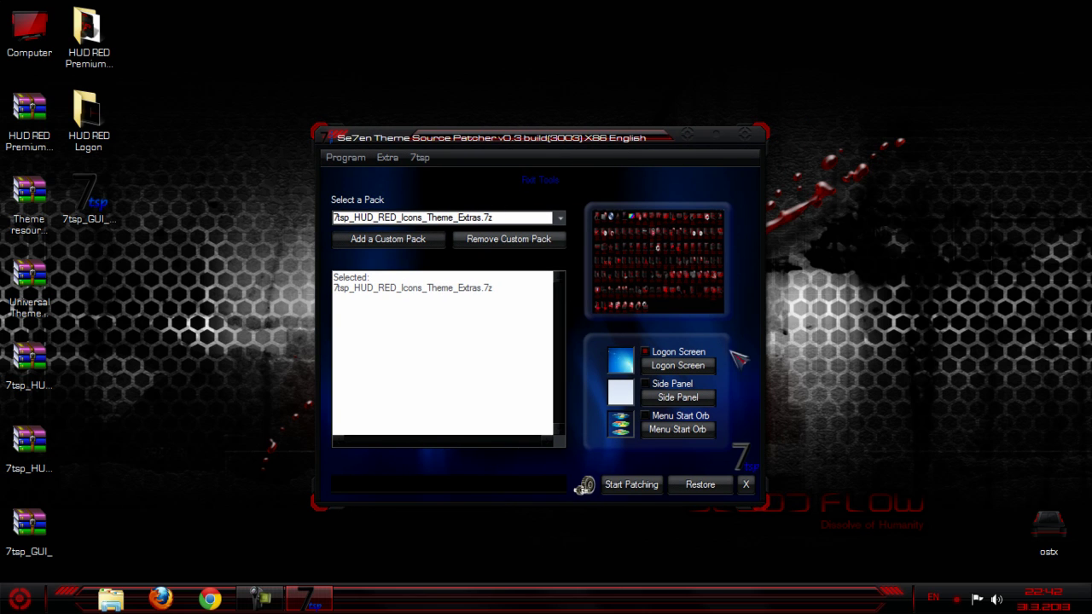
- Tick Logon Screen, choose the image in the HUD RED Logon folder, and accept resizing
left_click(661, 351)
left_click(678, 365)
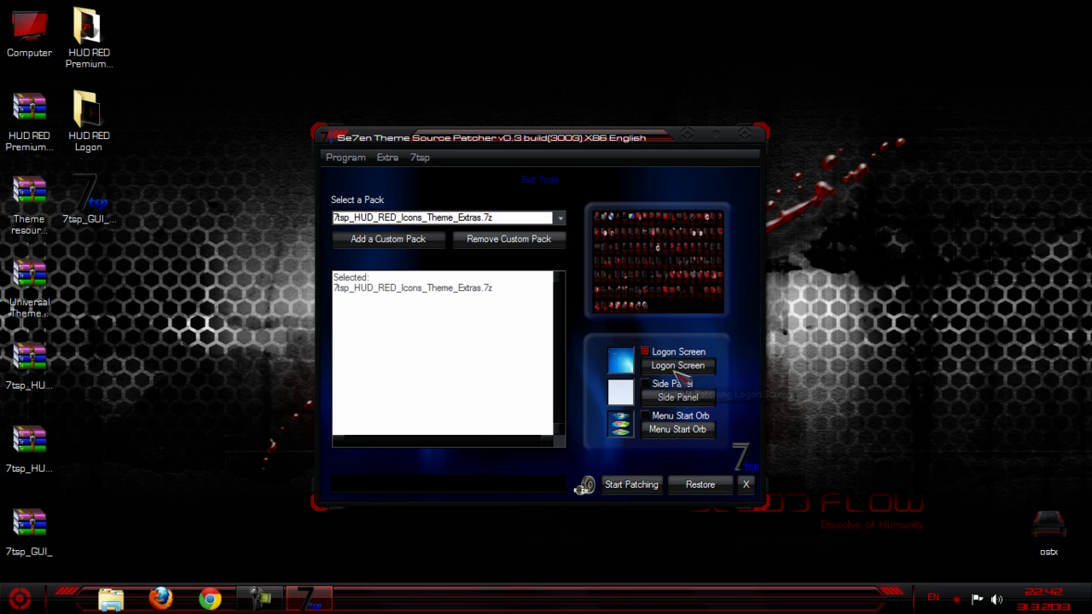
left_click_drag(505, 182, 499, 164)
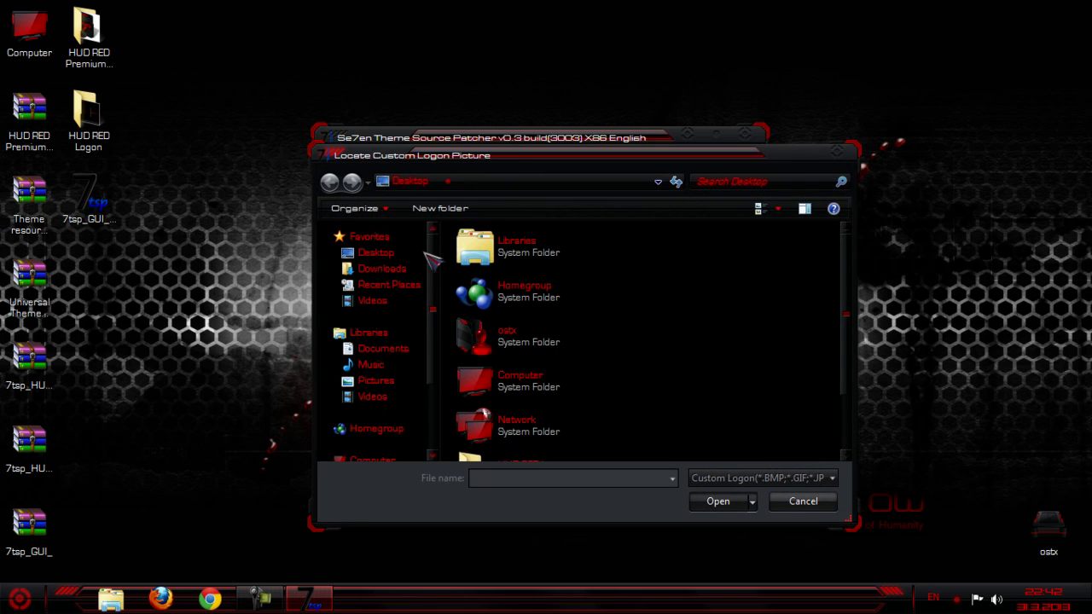
scroll(601, 314, "down", 1)
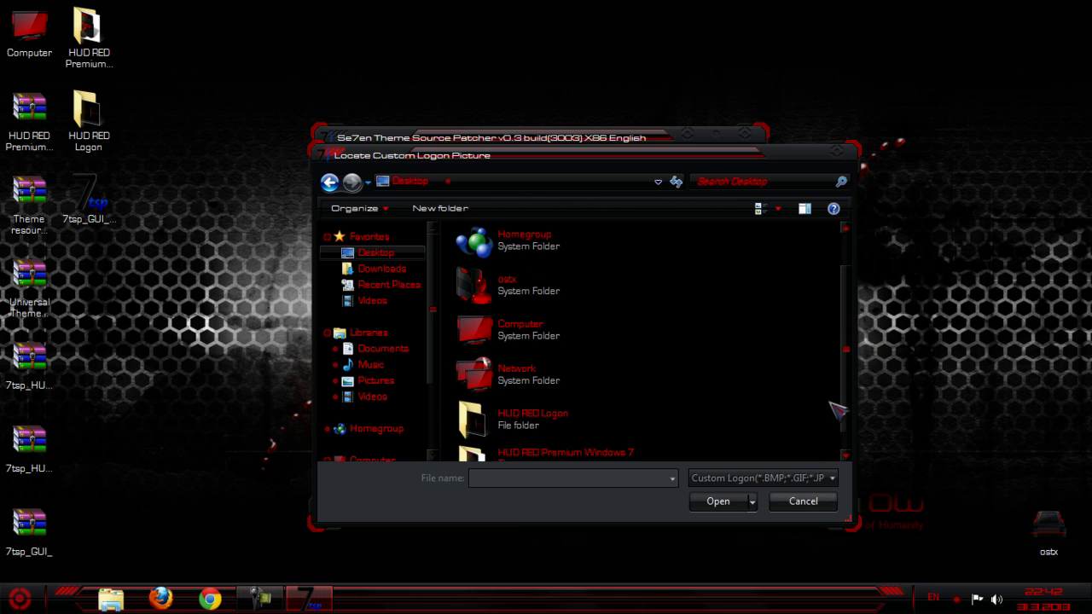
left_click(561, 430)
double_click(561, 430)
left_click(497, 256)
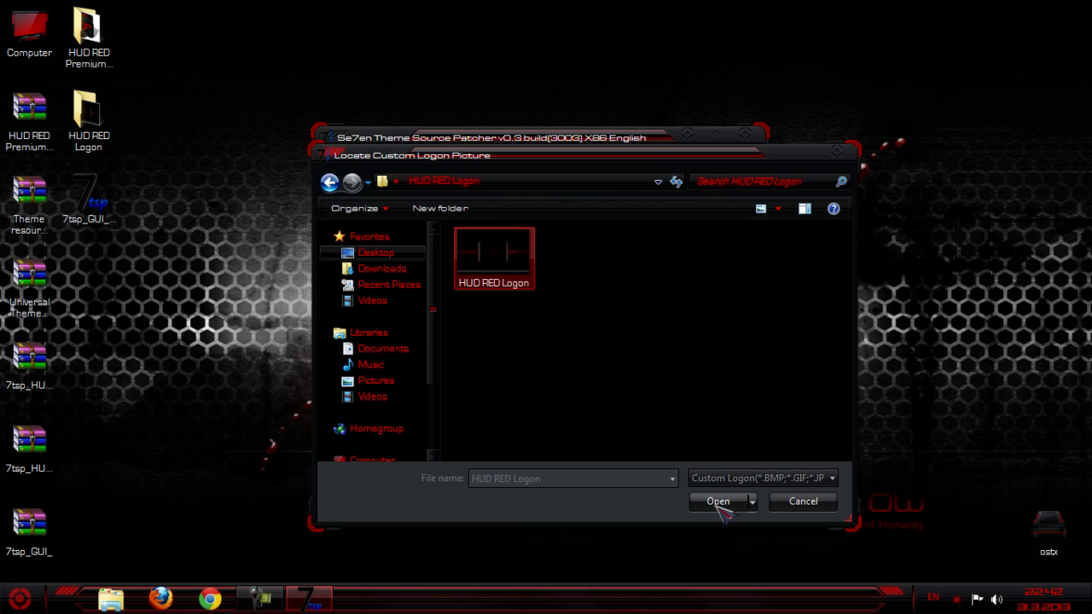
left_click(719, 503)
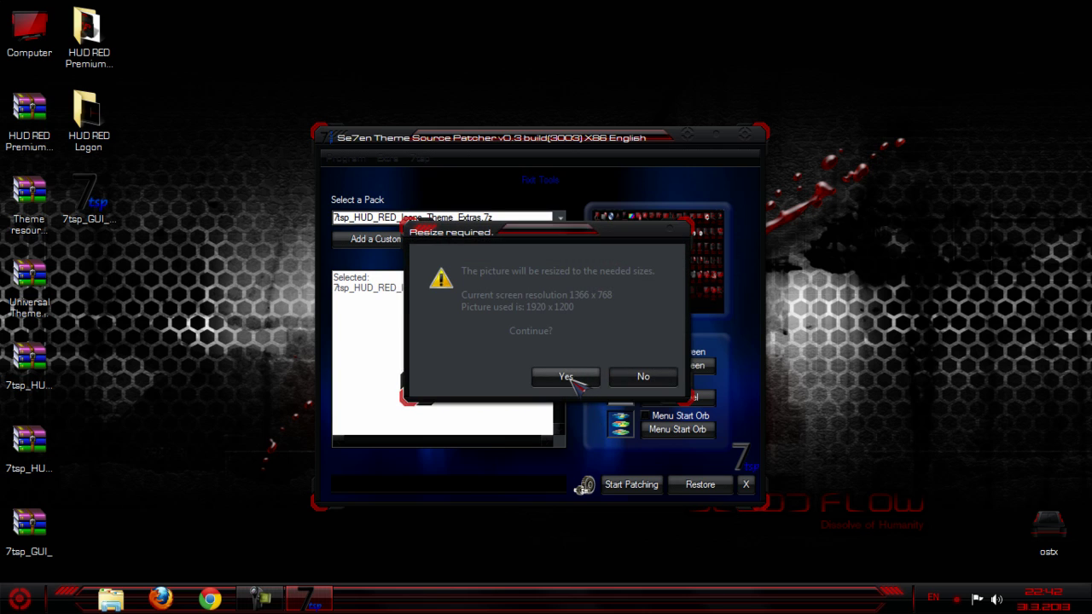
left_click(566, 377)
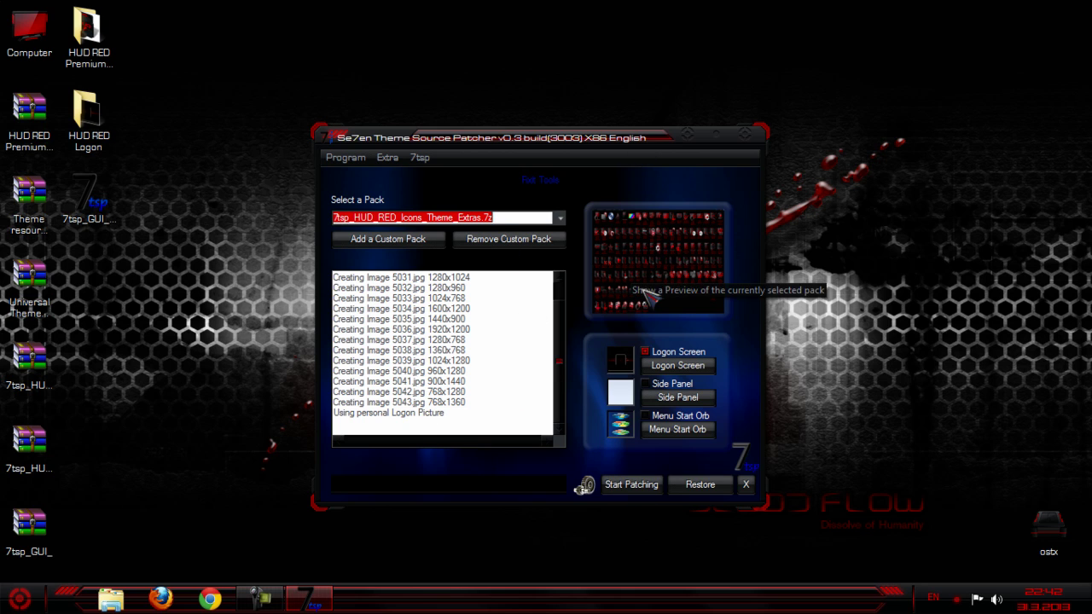
- Start the 7tsp patch with the HUD RED pack and confirm it, patching 62 files
left_click(632, 490)
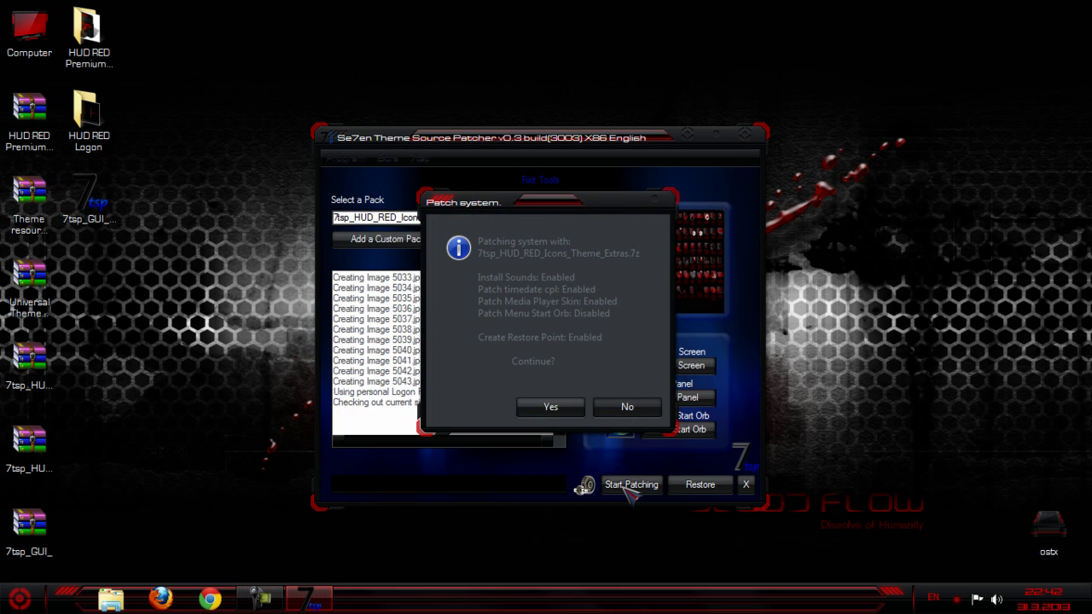
left_click(548, 408)
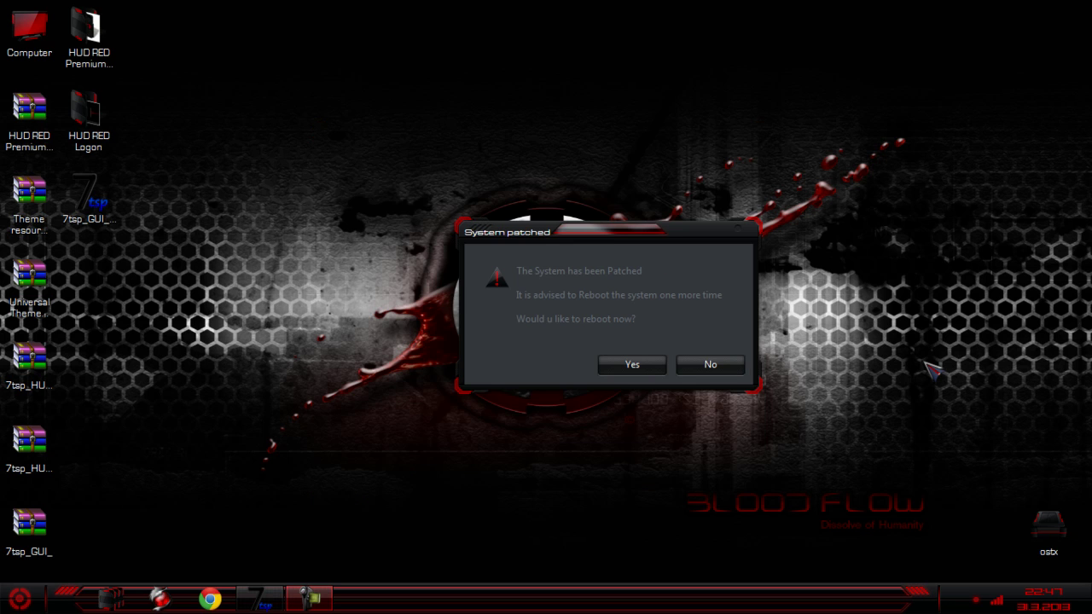
- Drag the System patched notice left, then back toward the centre of the screen
left_click_drag(689, 239, 608, 247)
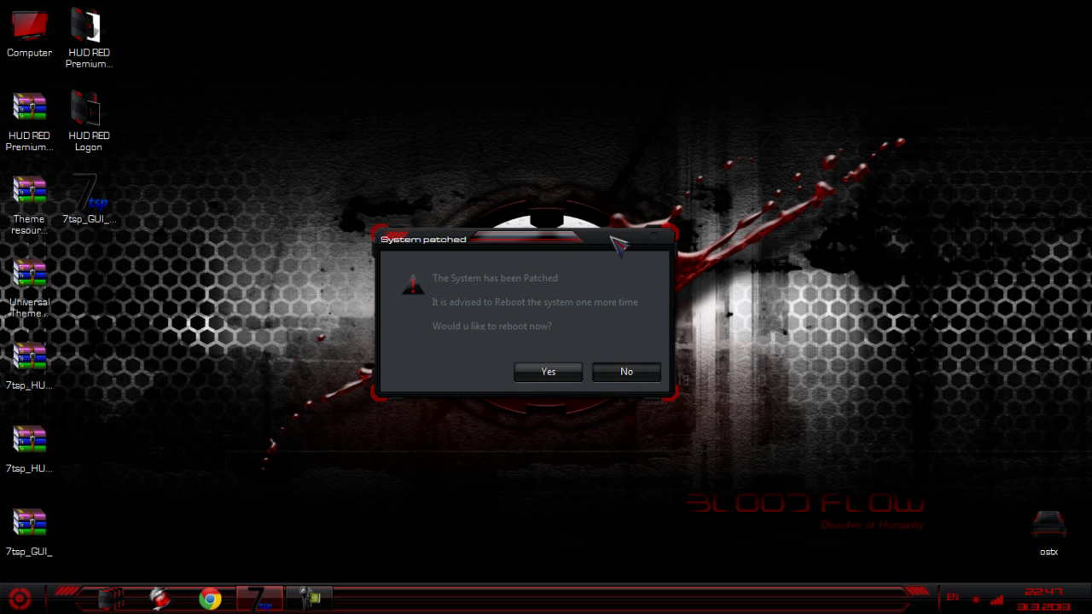
mouse_move(607, 247)
left_mouse_down()
mouse_move(652, 214)
mouse_move(618, 228)
left_mouse_up()
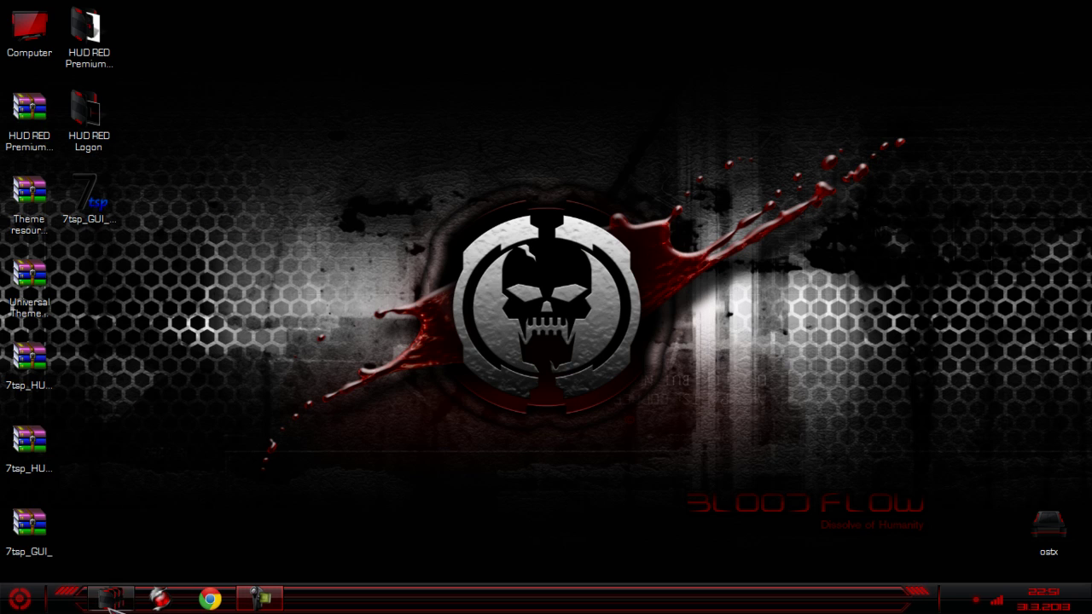
- Inspect the red HUD styling in the Computer window and the Start menu
double_click(29, 27)
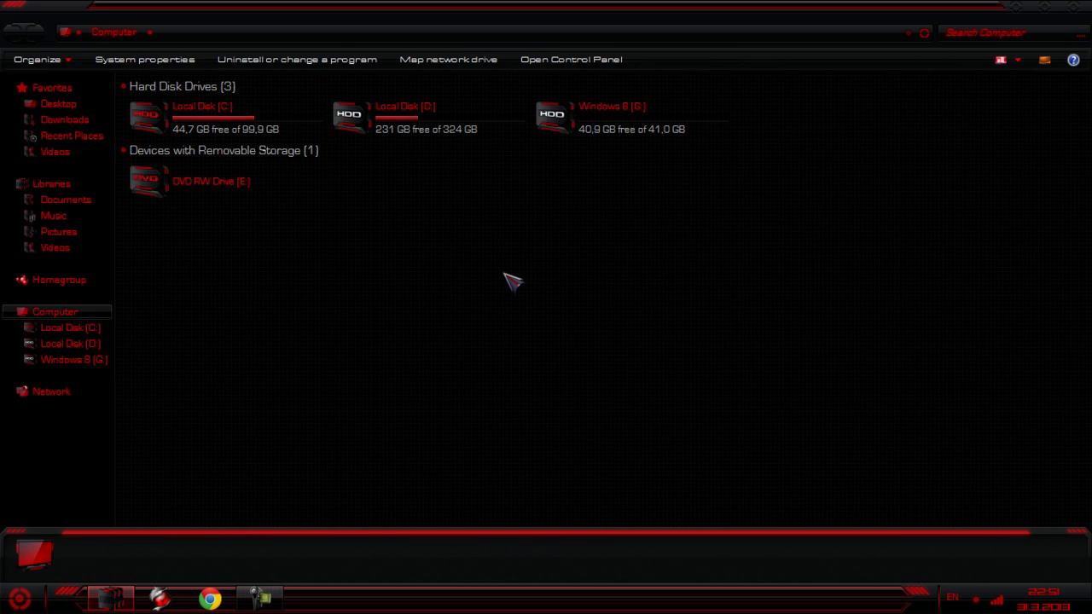
left_click(1074, 9)
left_click(21, 596)
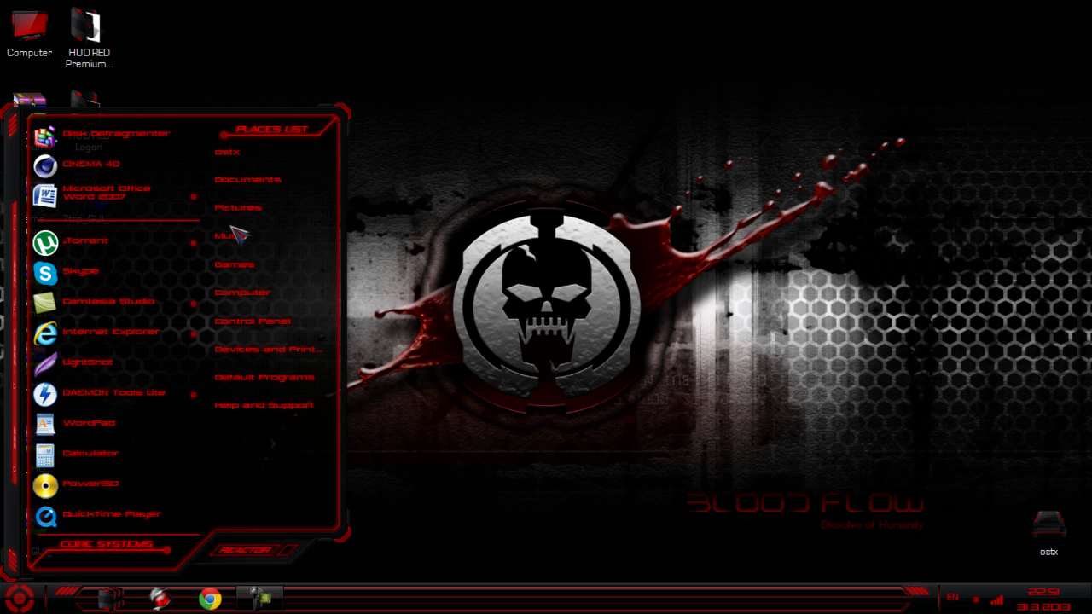
left_click(19, 602)
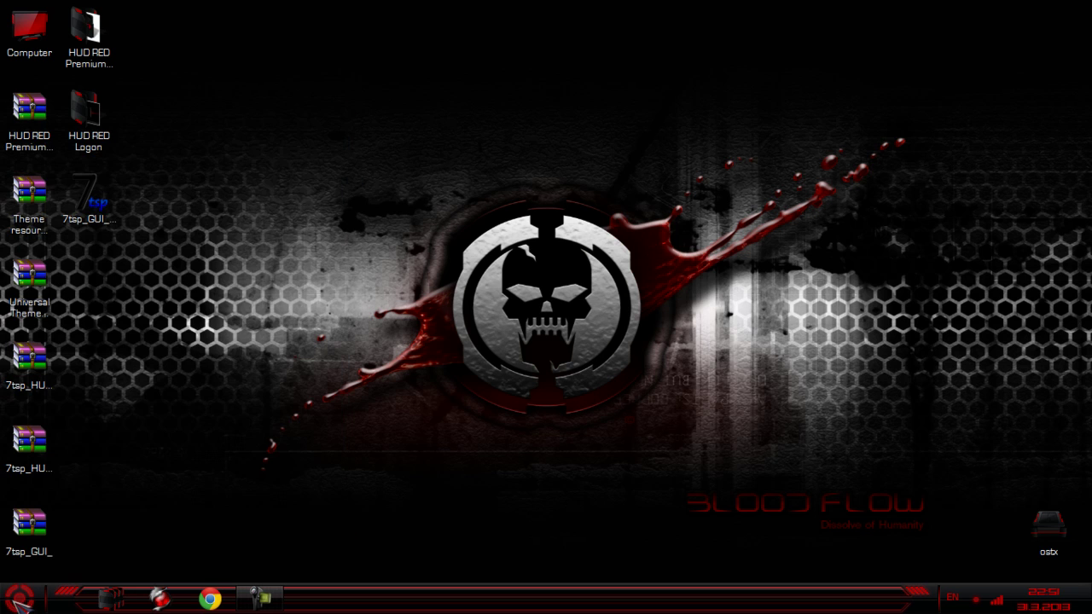
- Refresh the desktop and box-select the HUD RED desktop icons
right_click(164, 161)
left_click(264, 243)
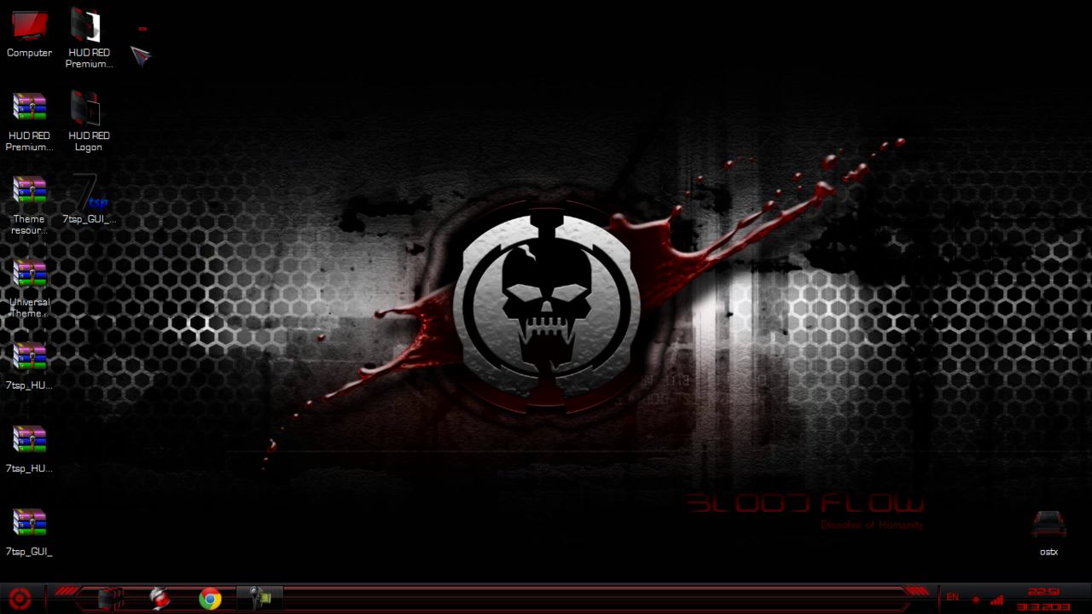
left_click_drag(141, 29, 205, 155)
- Save the third red 'Injected' HUD RED picture as the desktop background, then refresh the desktop
right_click(303, 154)
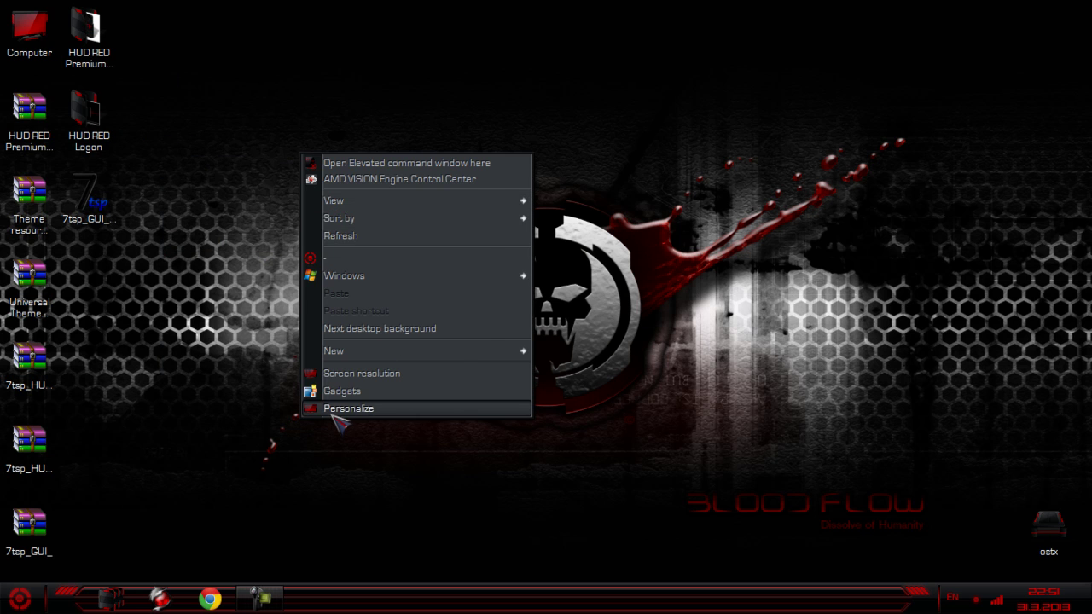
left_click(335, 413)
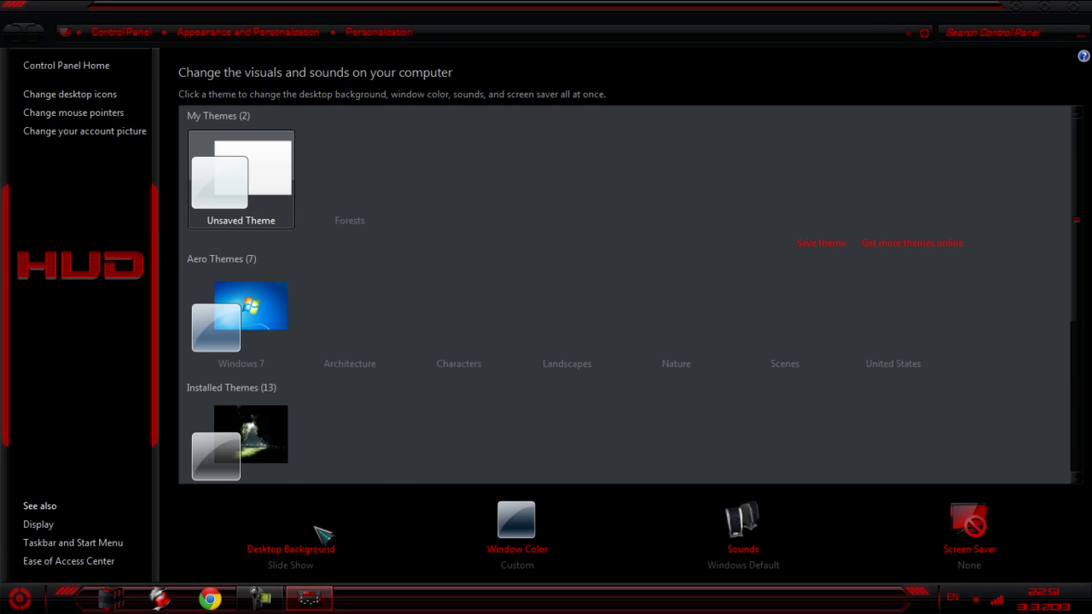
left_click(308, 549)
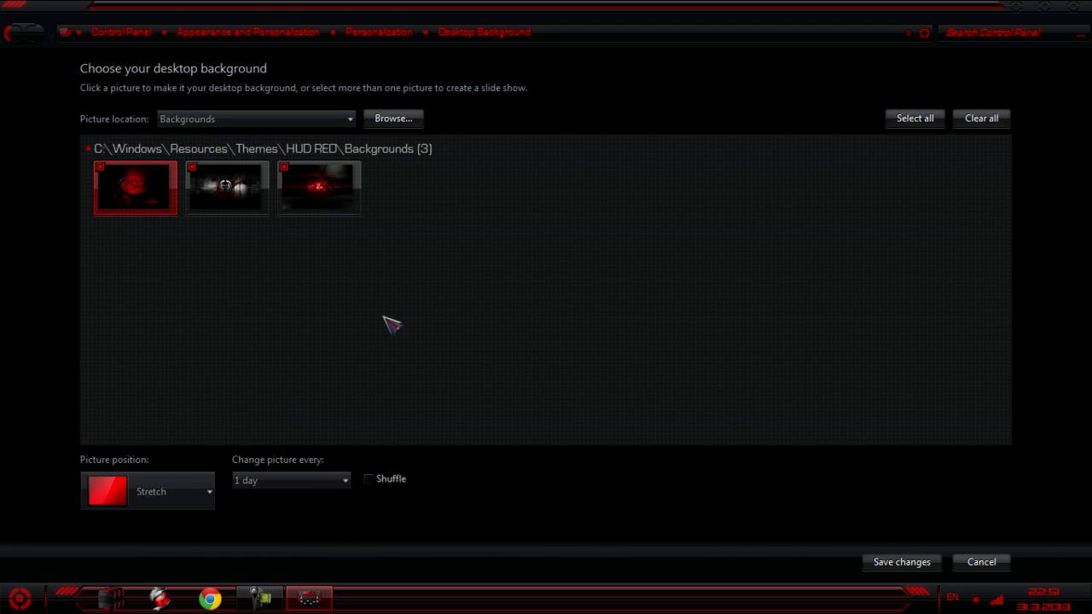
left_click(311, 203)
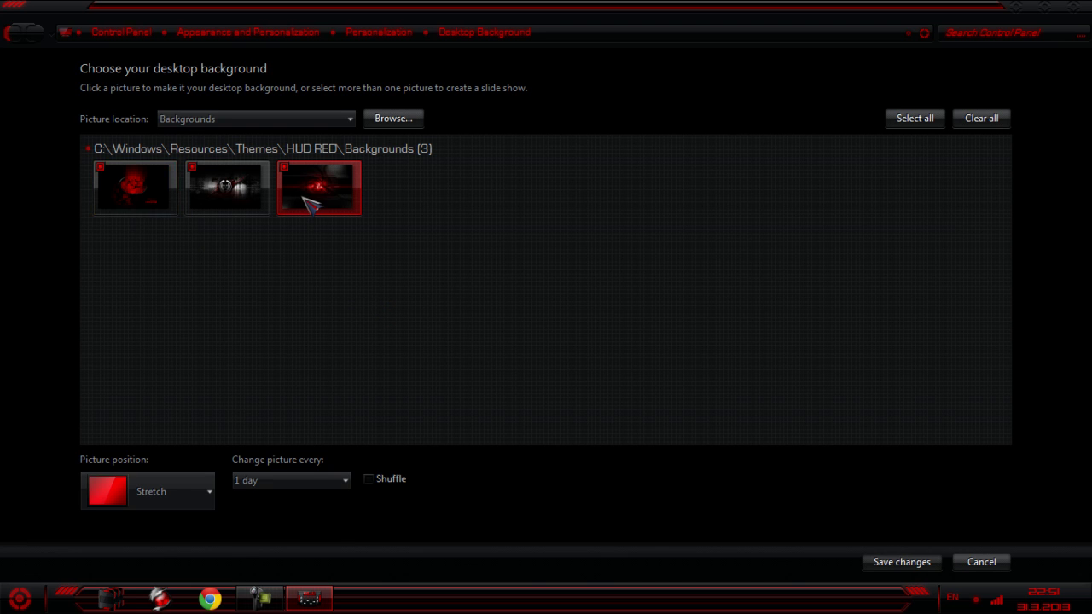
left_click(902, 562)
left_click(1074, 6)
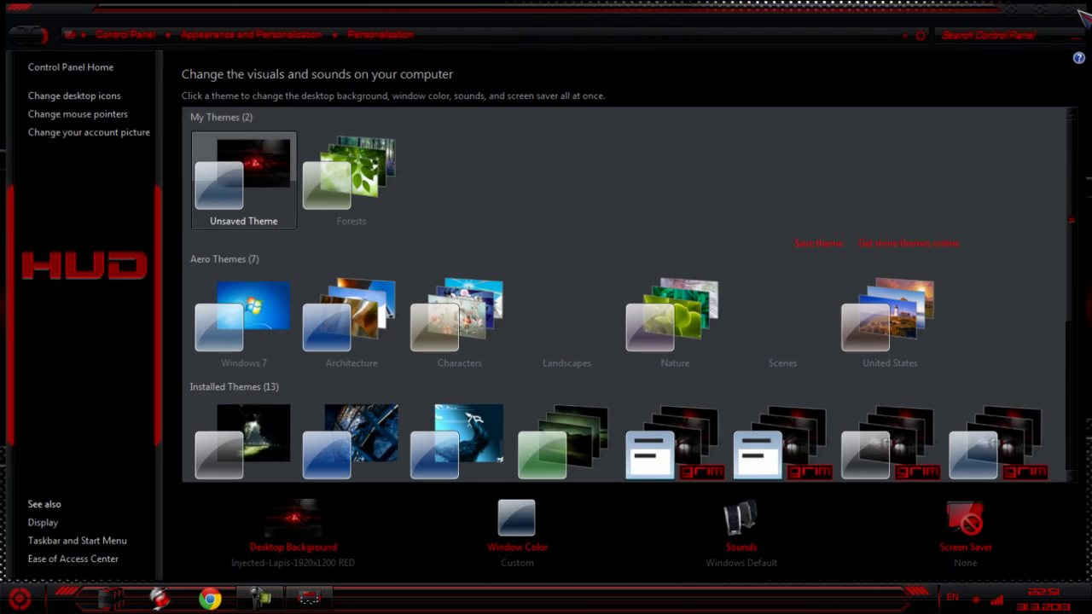
right_click(394, 154)
left_click(431, 233)
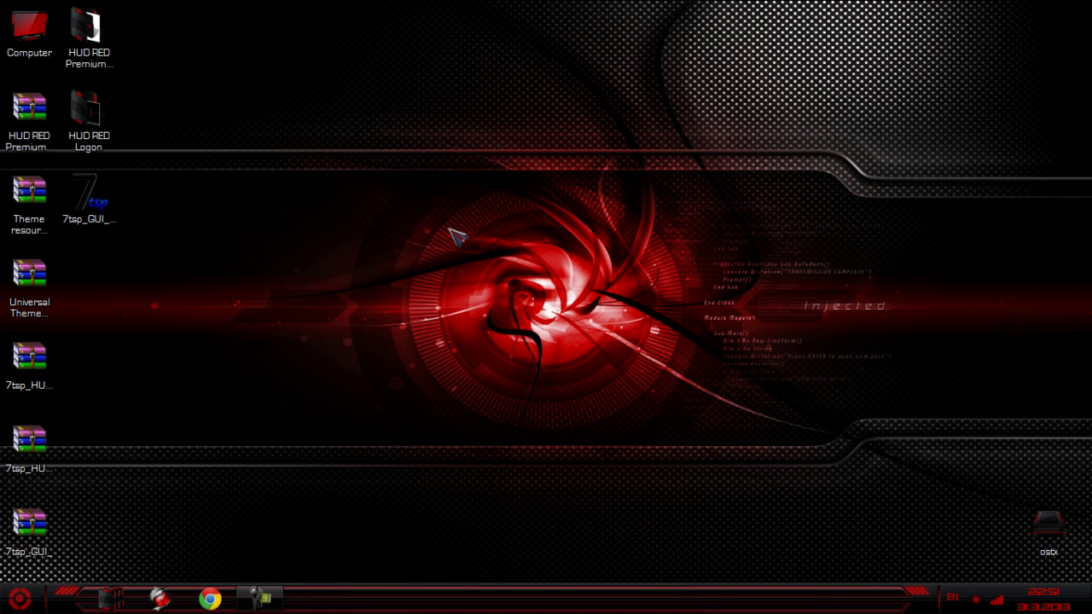